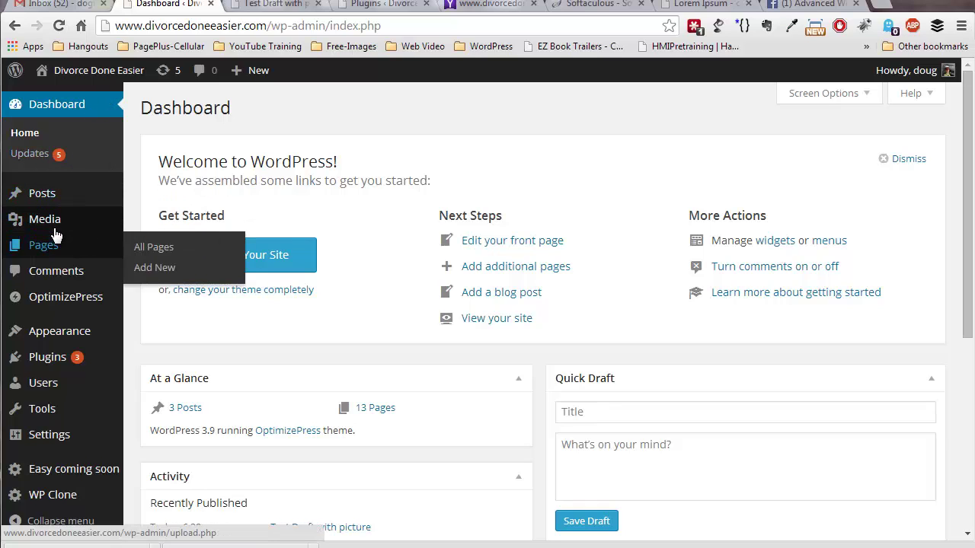
- Create a new post and give it the title "Put Your Headline Here"
mouse_move(43, 202)
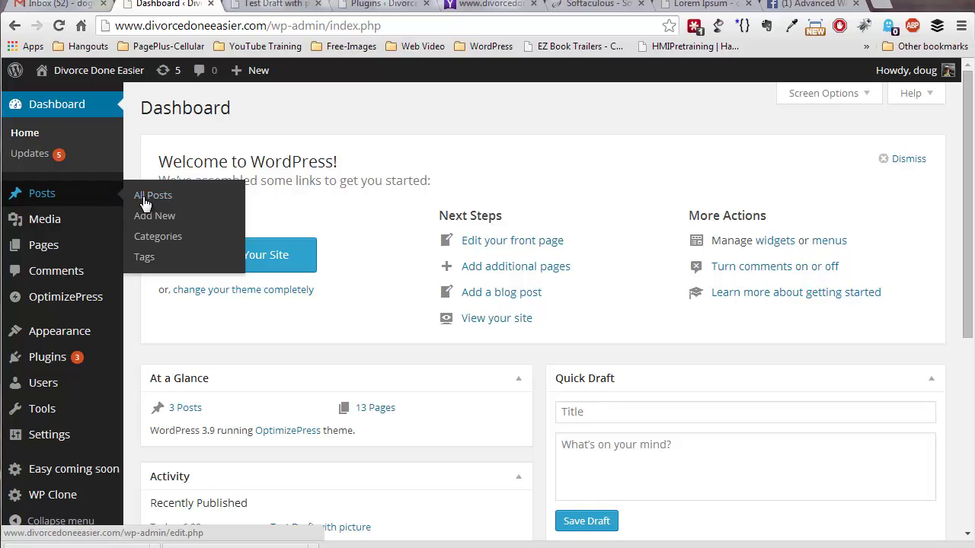
click(36, 191)
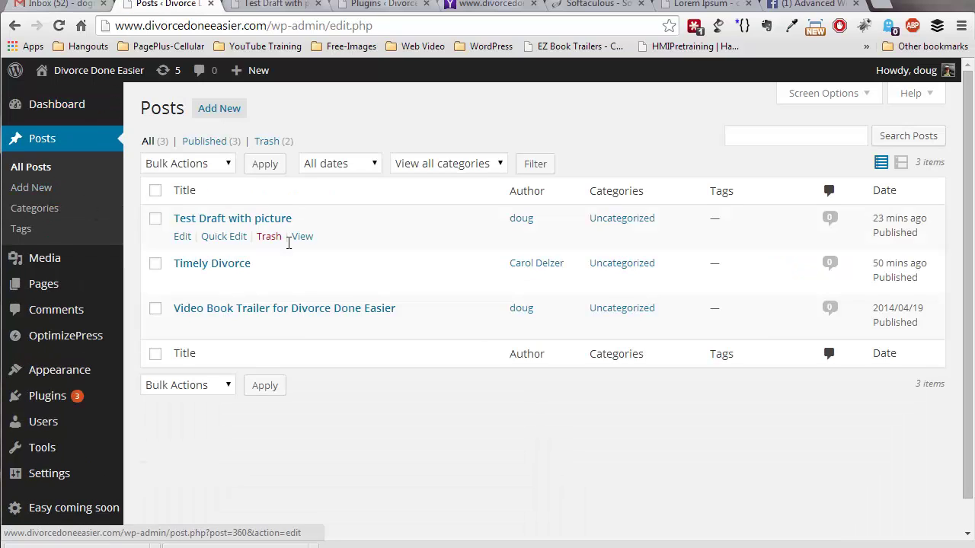
click(34, 188)
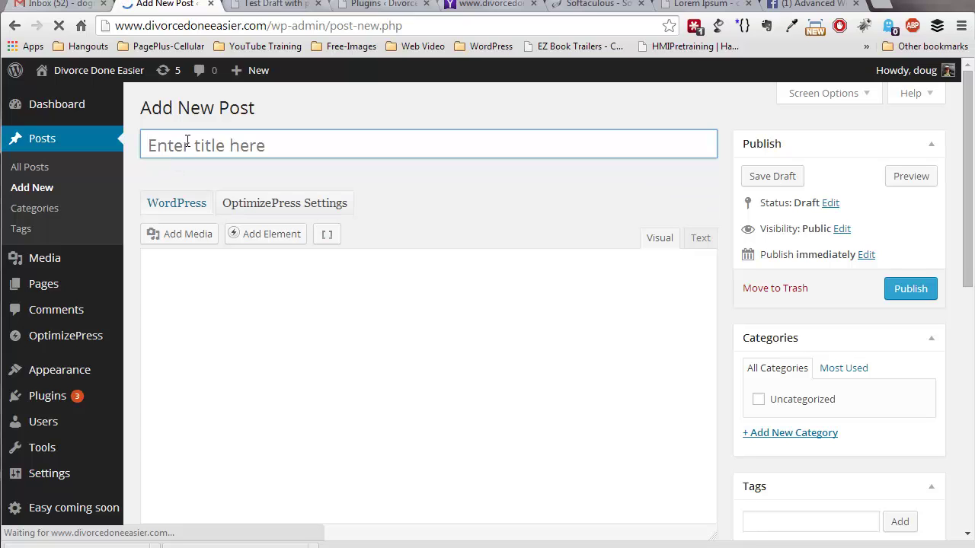
click(189, 145)
text(Putr y)
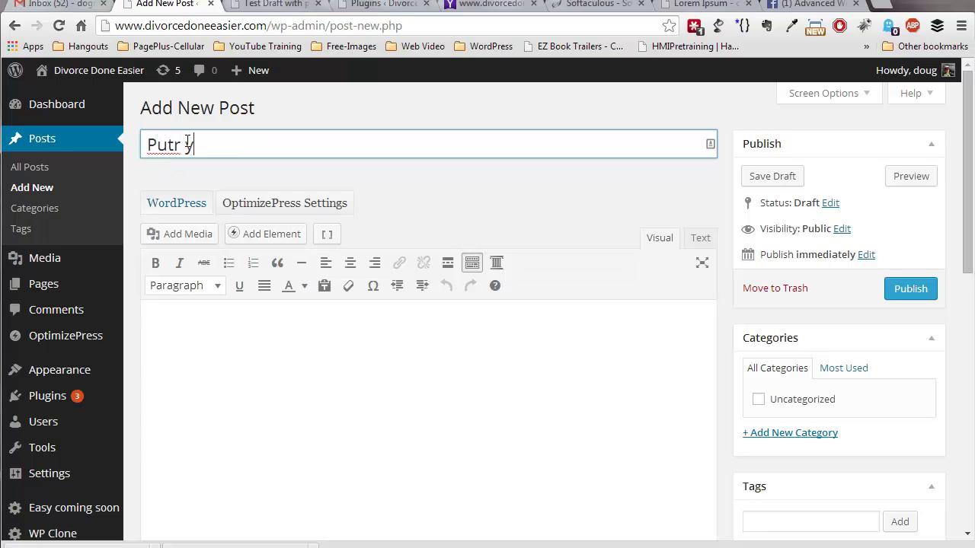
key(BackSpace)
key(BackSpace)
key(BackSpace)
text(Your He)
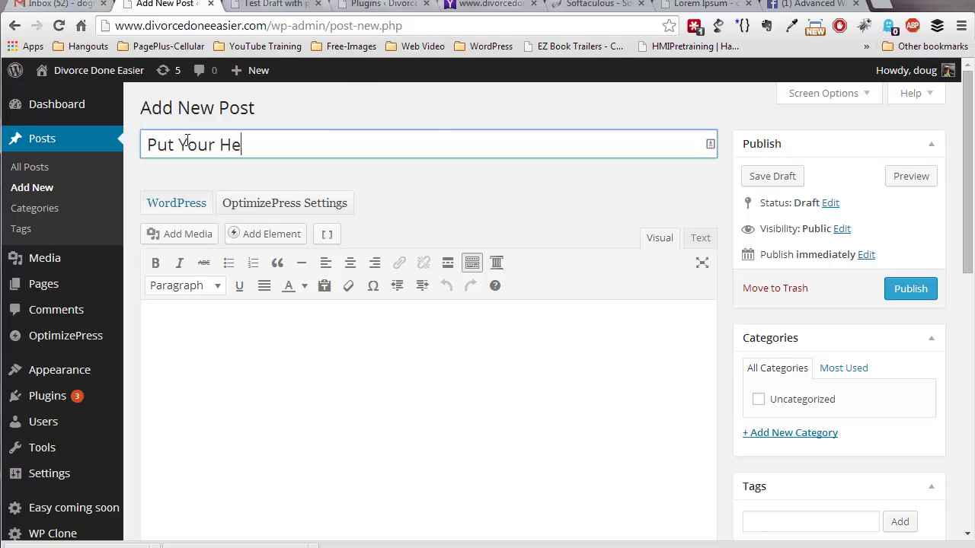
text(adline Here)
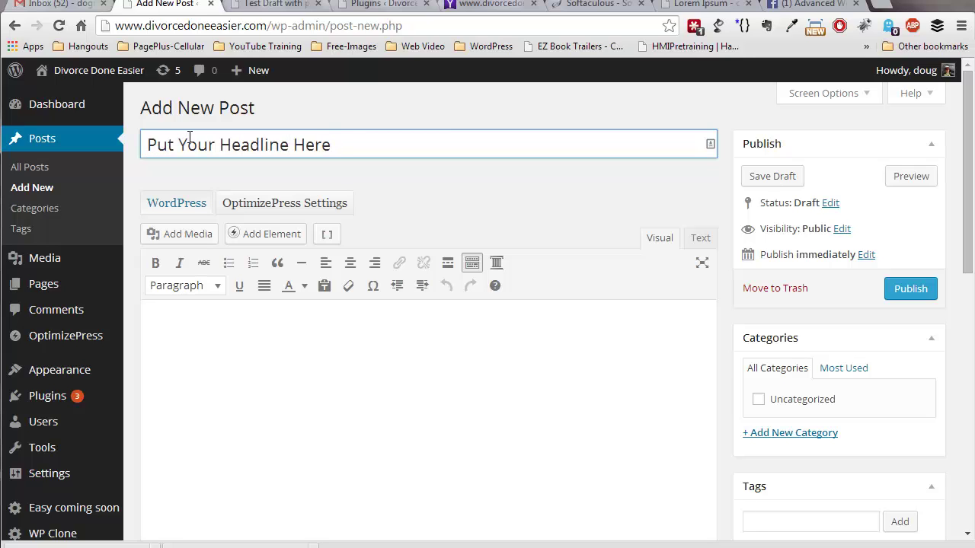
- Save the new post as a draft and publish it with an empty body
click(233, 330)
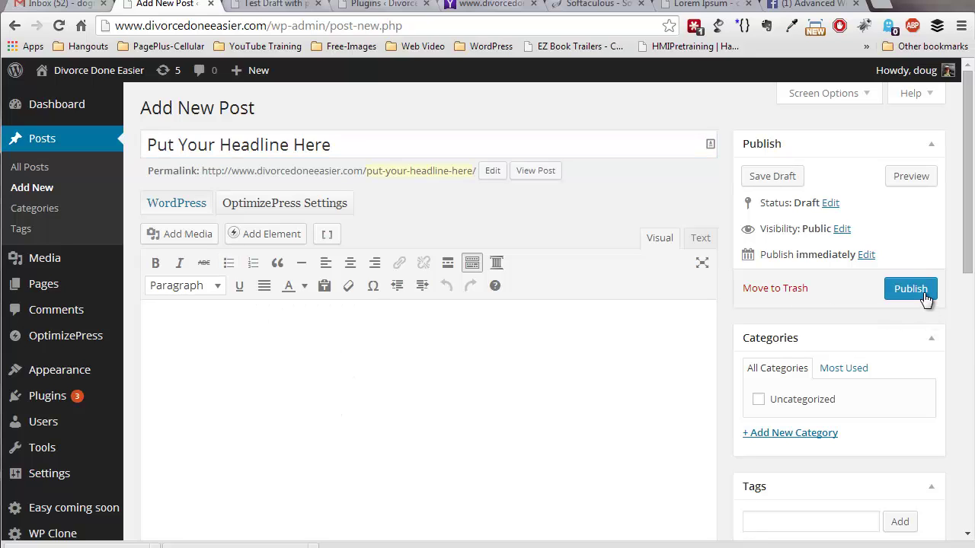
click(772, 180)
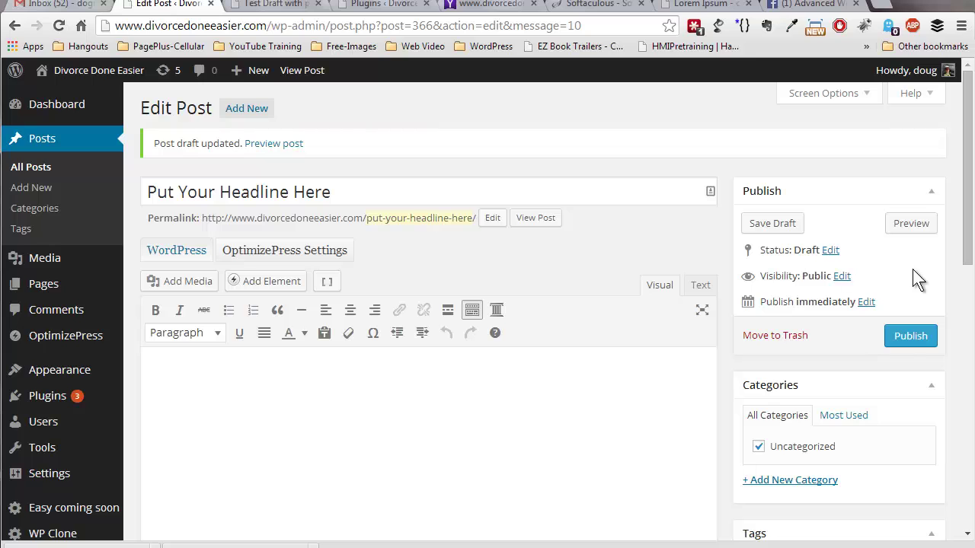
click(912, 344)
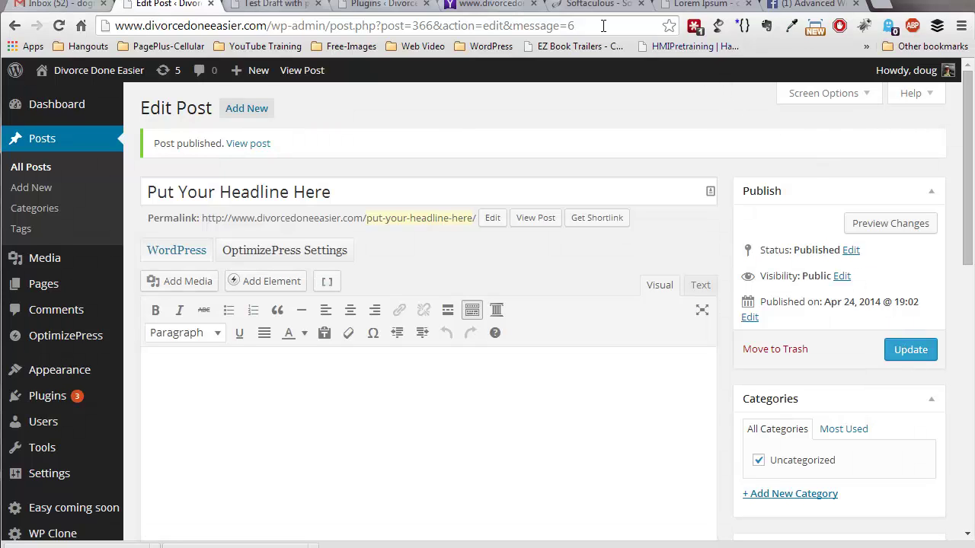
- Open the Blog page of the live site and check the latest post entry
click(273, 6)
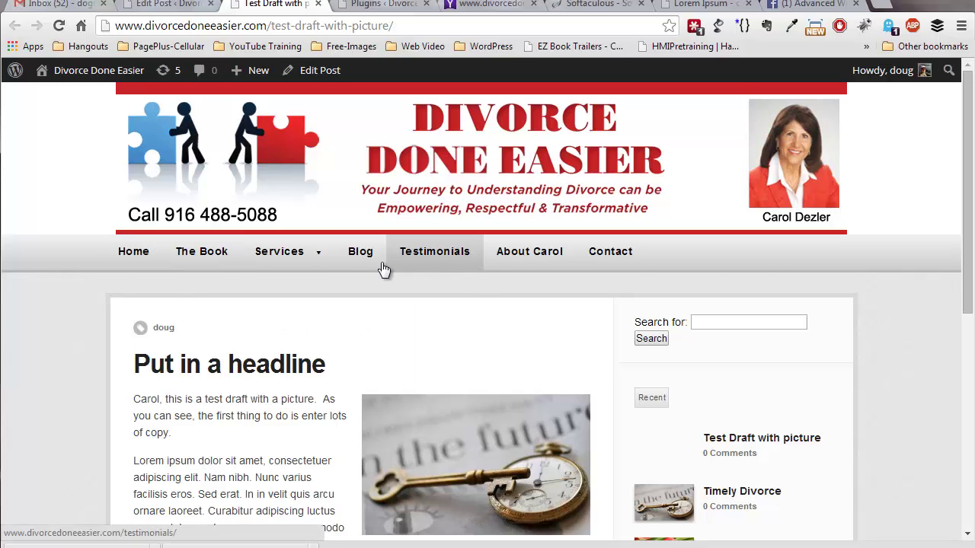
click(447, 246)
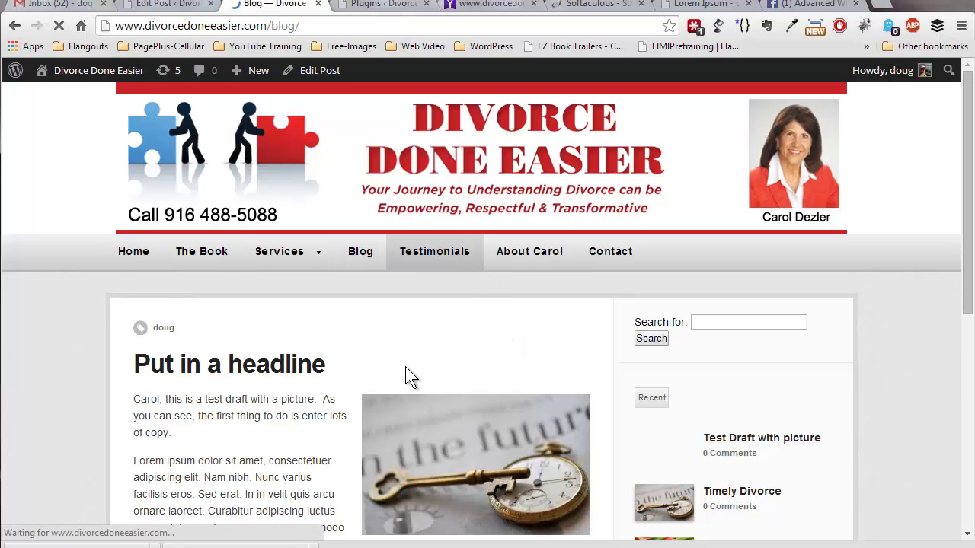
scroll(322, 358, down, 2)
scroll(322, 337, up, 1)
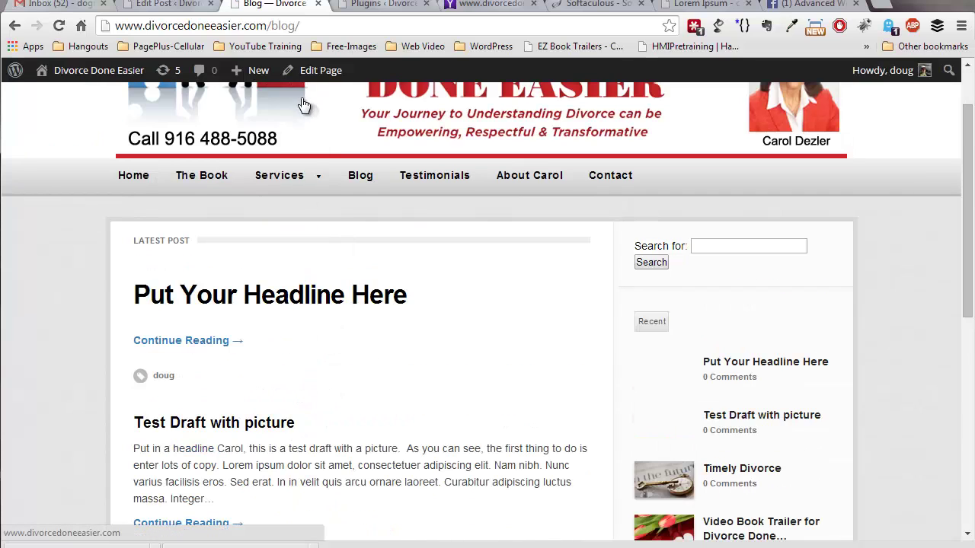
- Back in the post editor, paste the Lorem ipsum copy into the body and start a new paragraph at "Donec nonummy"
click(172, 8)
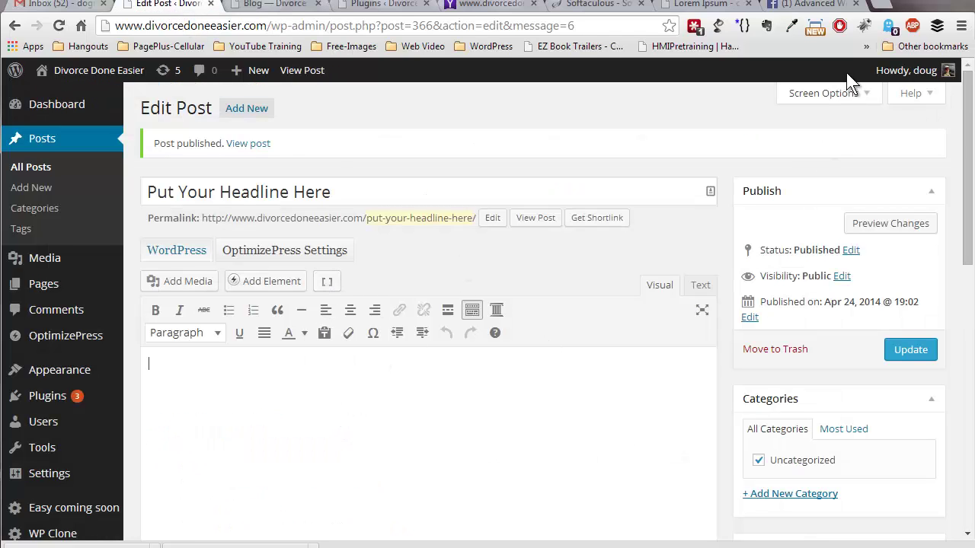
click(325, 382)
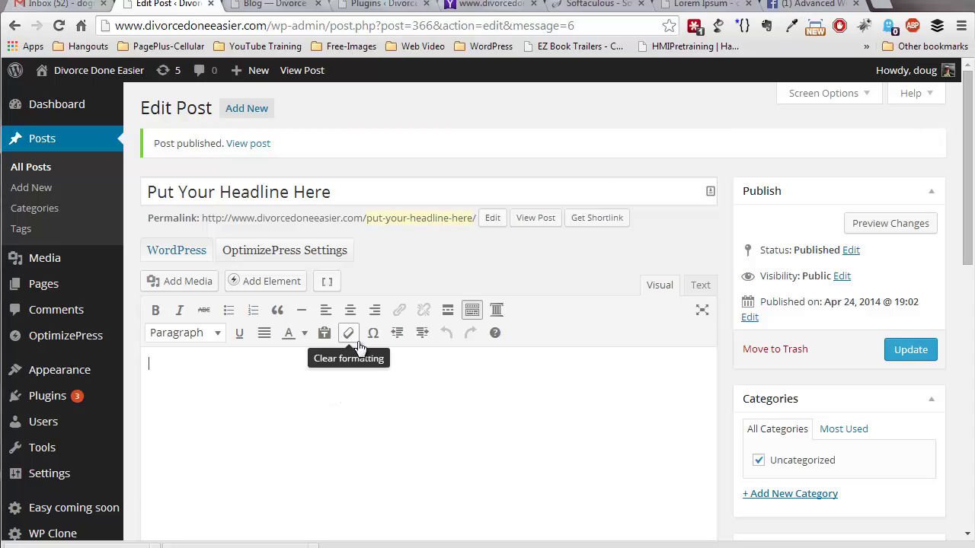
key(ctrl+v)
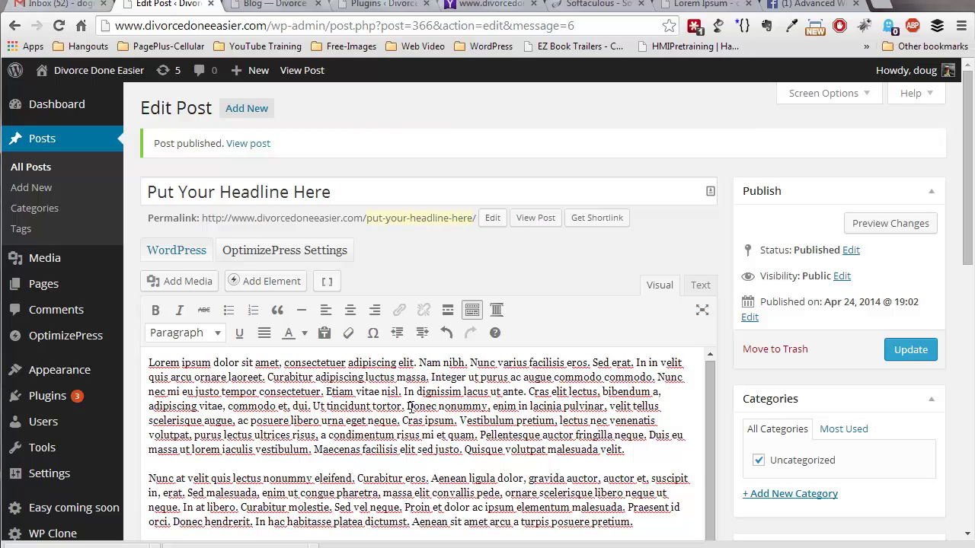
key(Return)
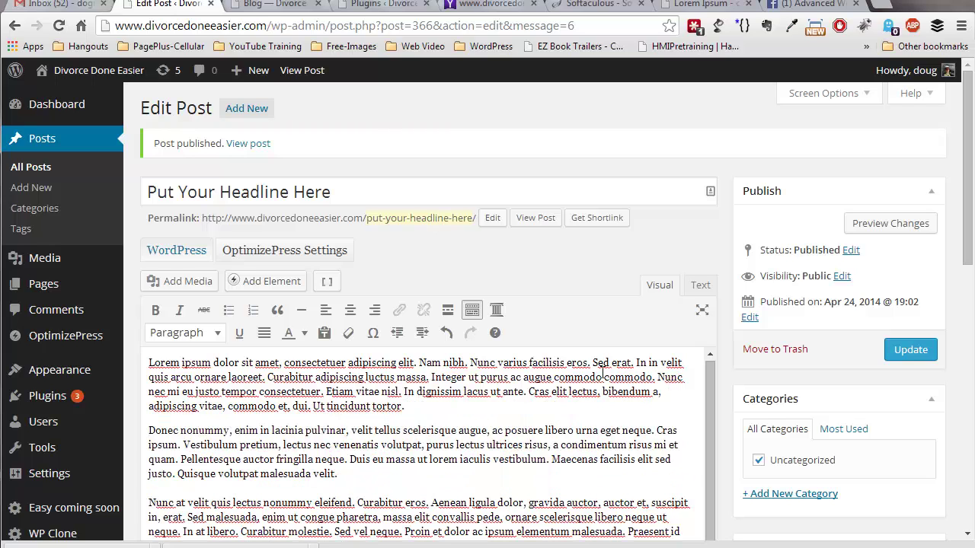
scroll(601, 372, down, 3)
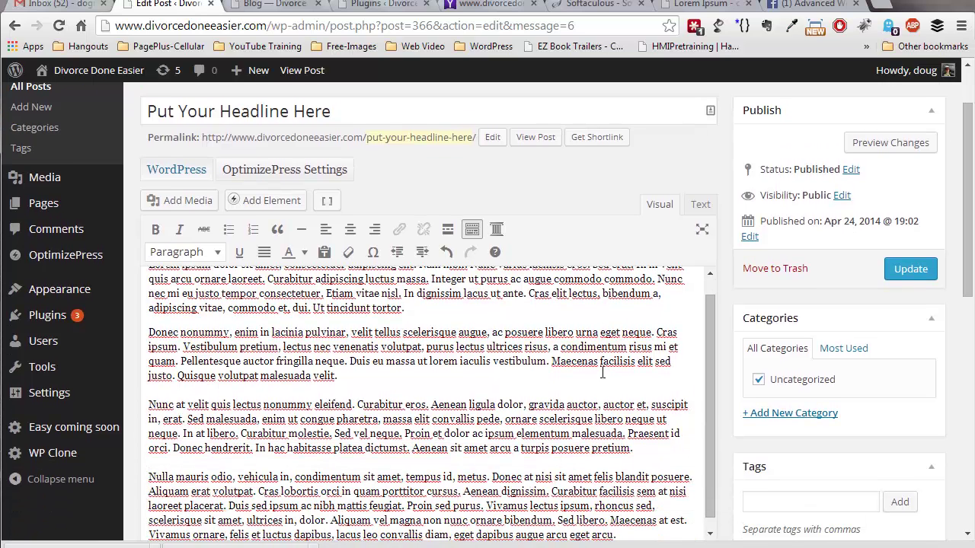
- Insert the line "Put Your Headline Here" above the first paragraph of the post body
key(ctrl+Home)
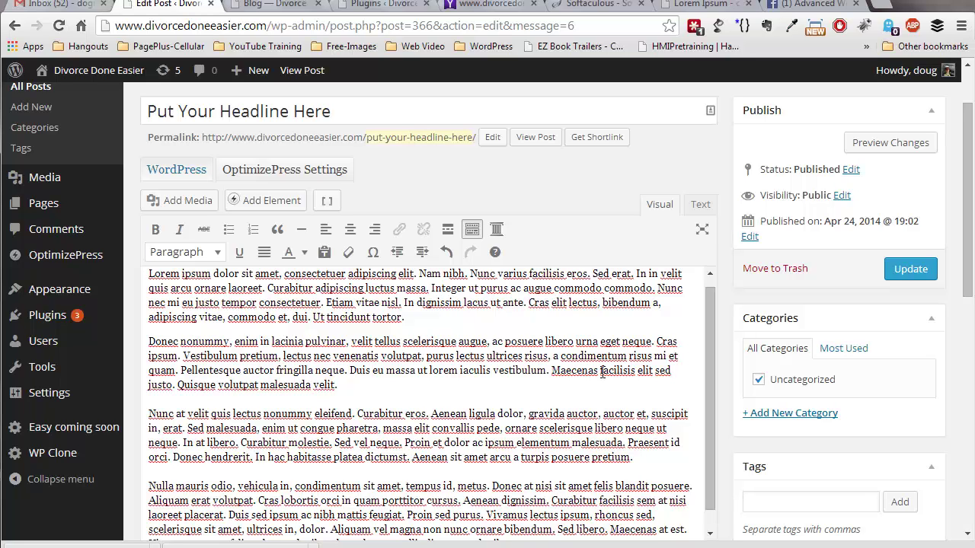
key(Return)
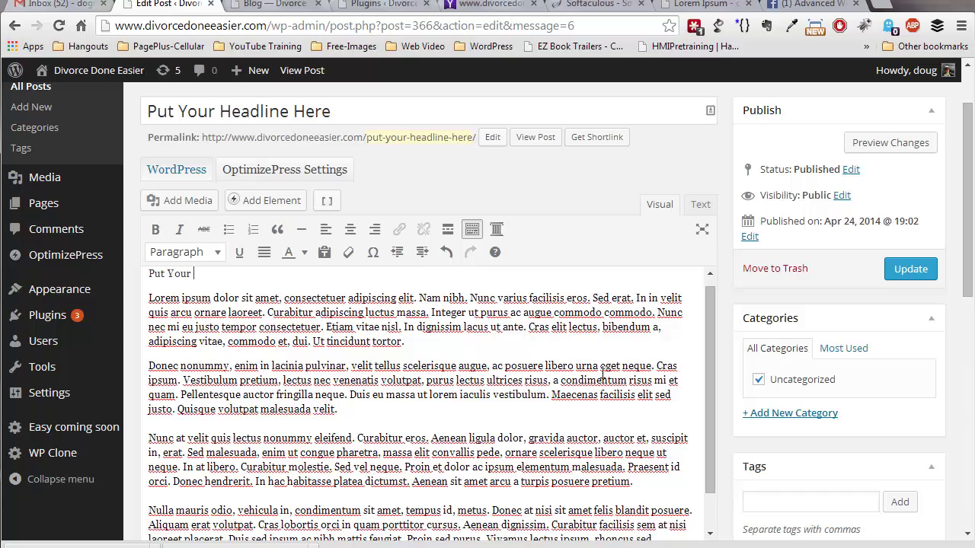
text(adline Her)
- Select the body headline, look through the paragraph formats, and hide and restore the editor's second row of formatting tools
key(ctrl+shift+Left)
key(ctrl+shift+Left)
key(ctrl+shift+Left)
key(ctrl+shift+Left)
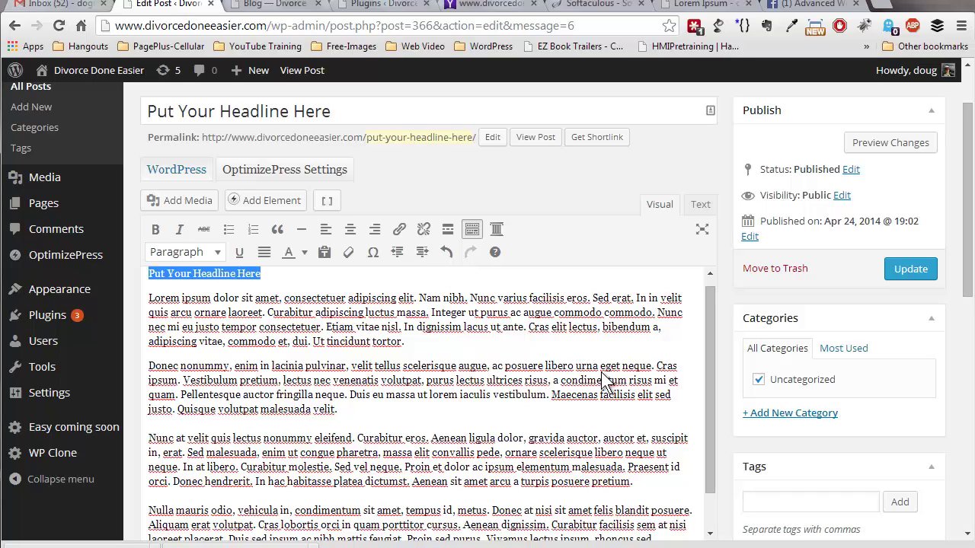
click(216, 252)
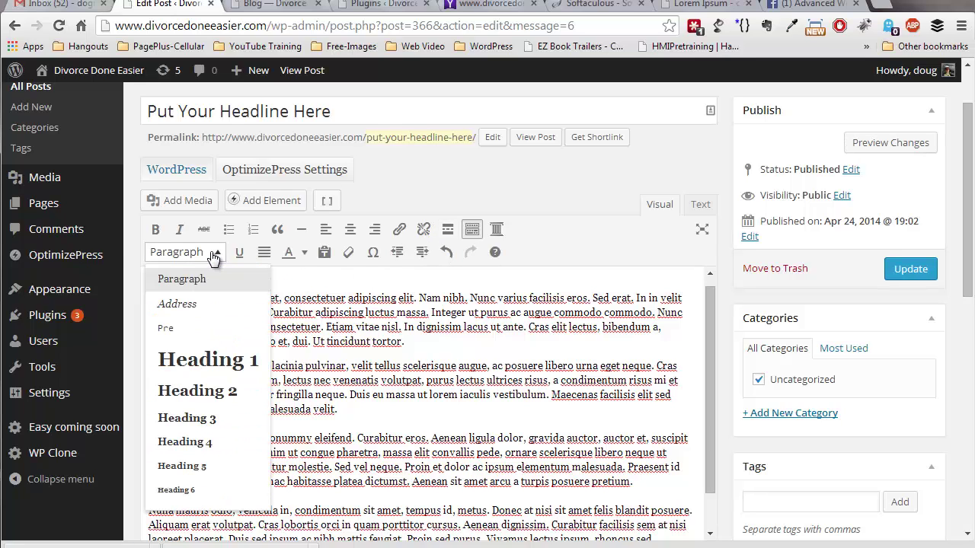
click(221, 262)
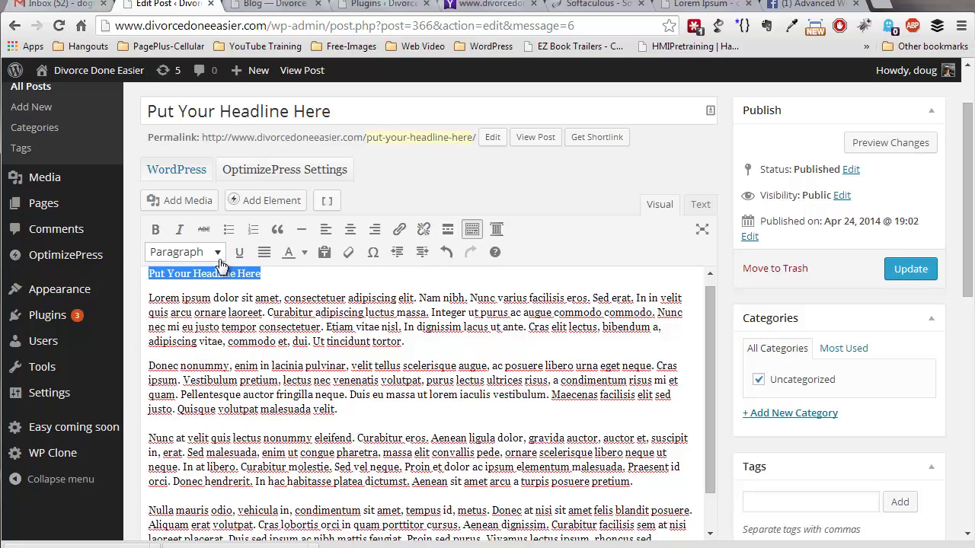
click(219, 259)
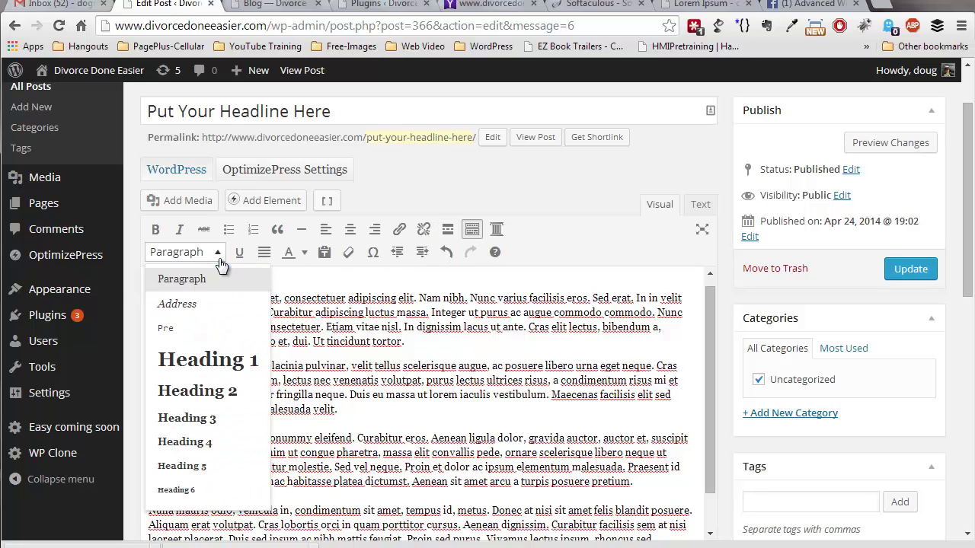
click(545, 243)
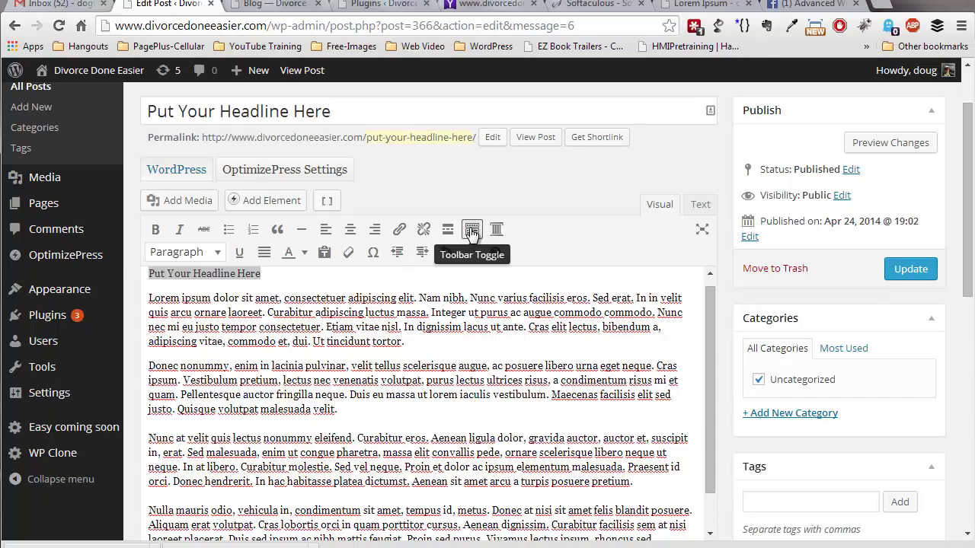
click(472, 231)
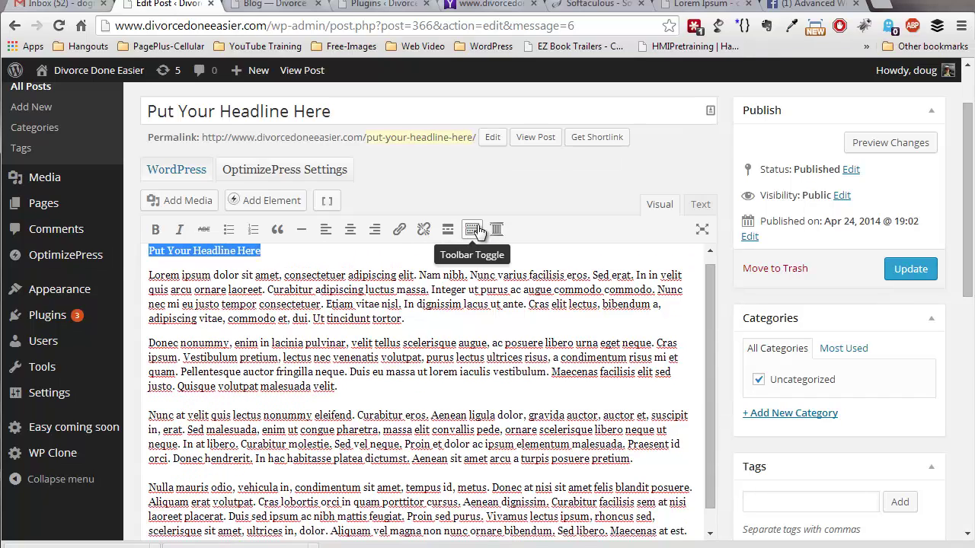
click(472, 231)
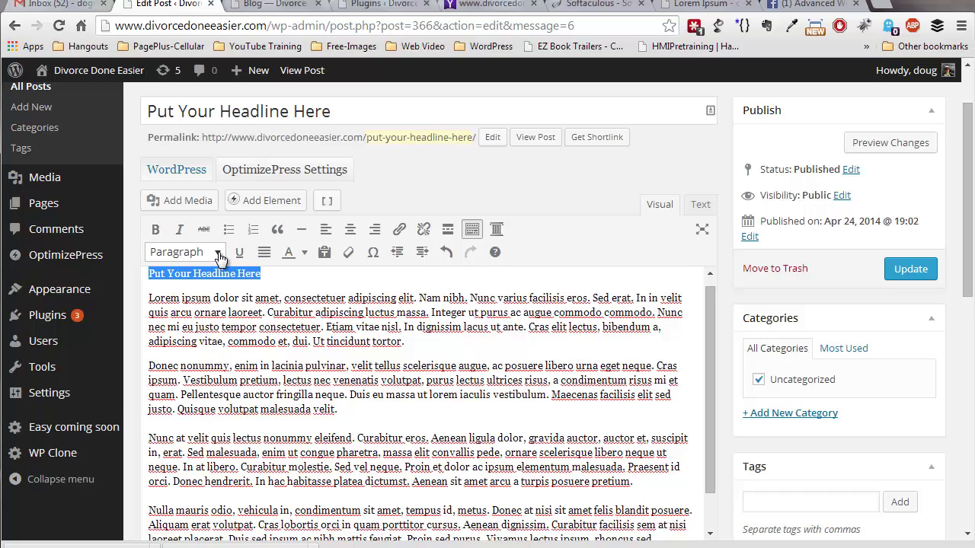
- Format the "Put Your Headline Here" line in the body as Heading 1 and update the post
drag(282, 276, 124, 257)
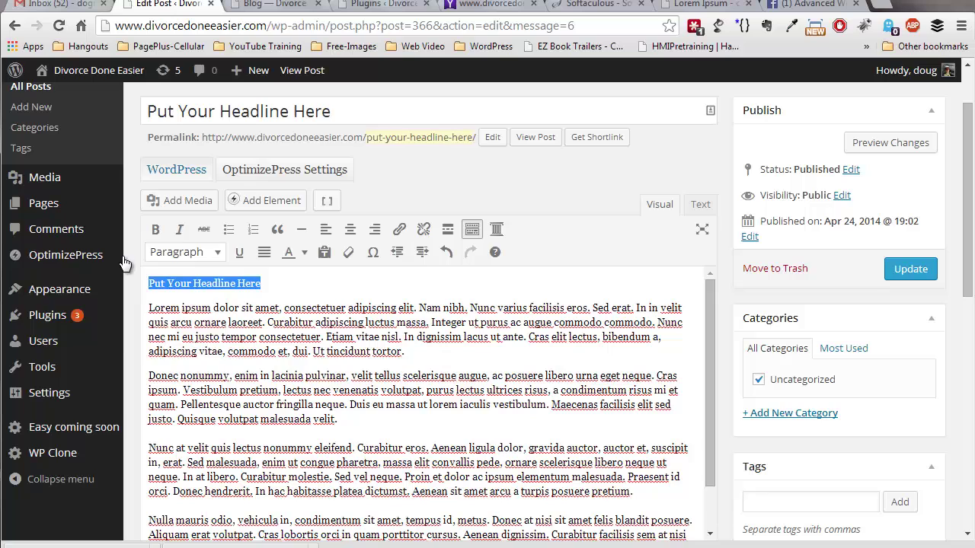
click(223, 255)
click(232, 358)
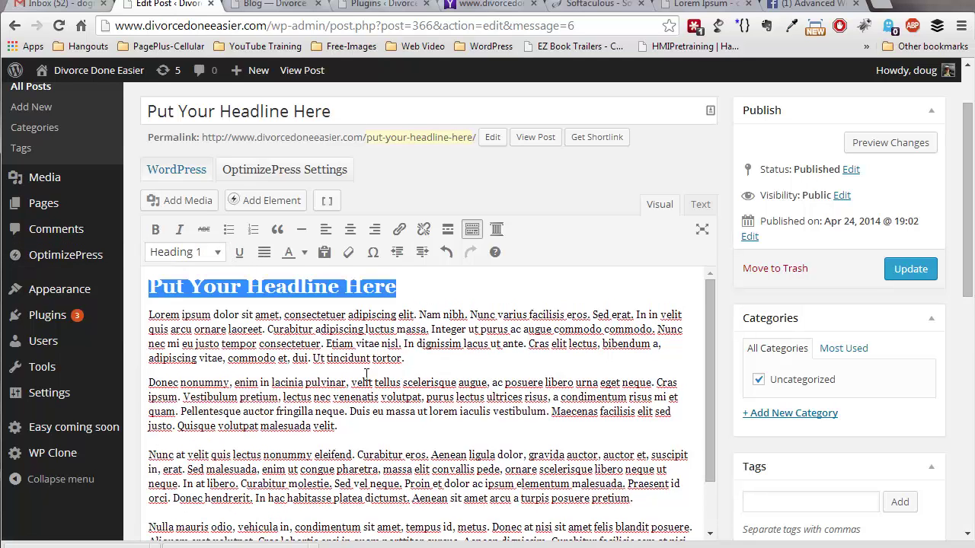
click(369, 377)
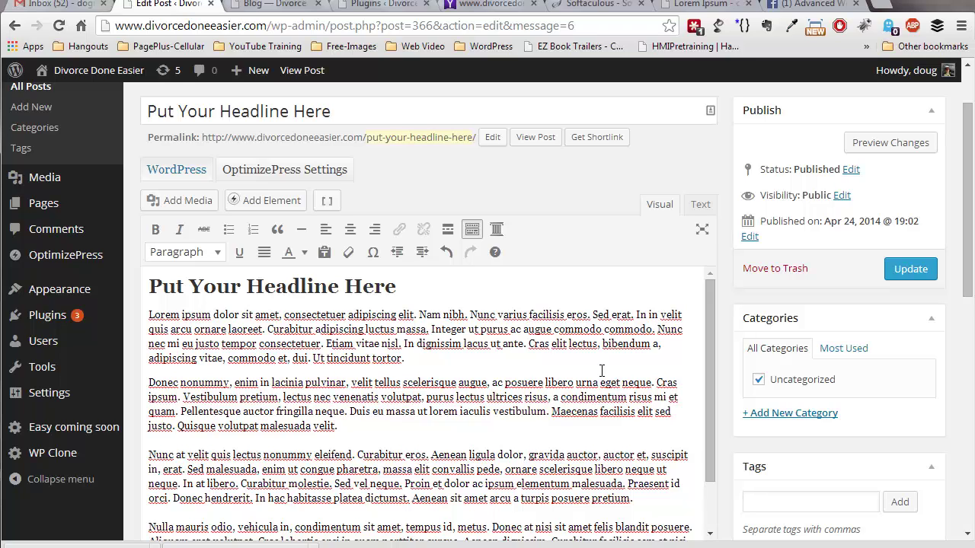
click(920, 268)
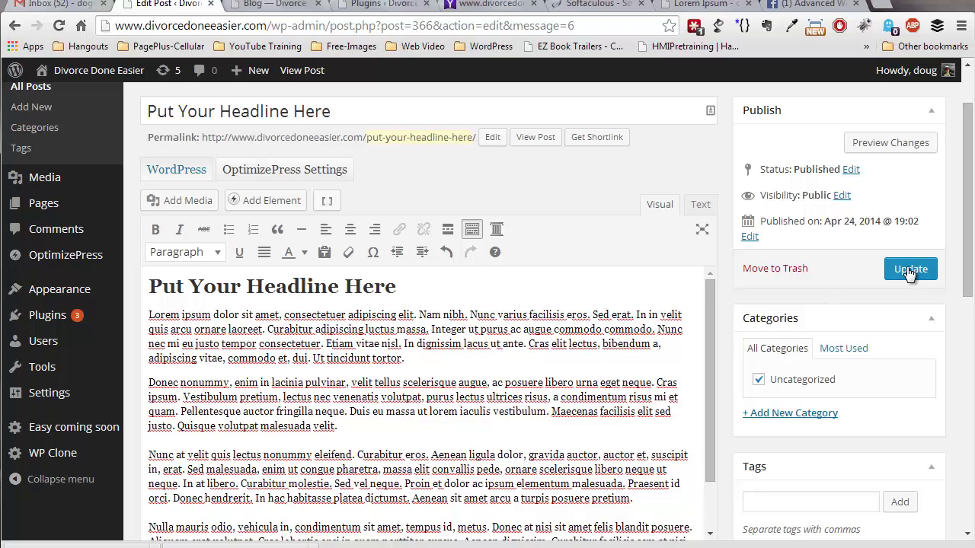
- Reload the live Blog page, open the "Put Your Headline Here" post to examine its headline and paragraphs, and return to the editor
click(274, 5)
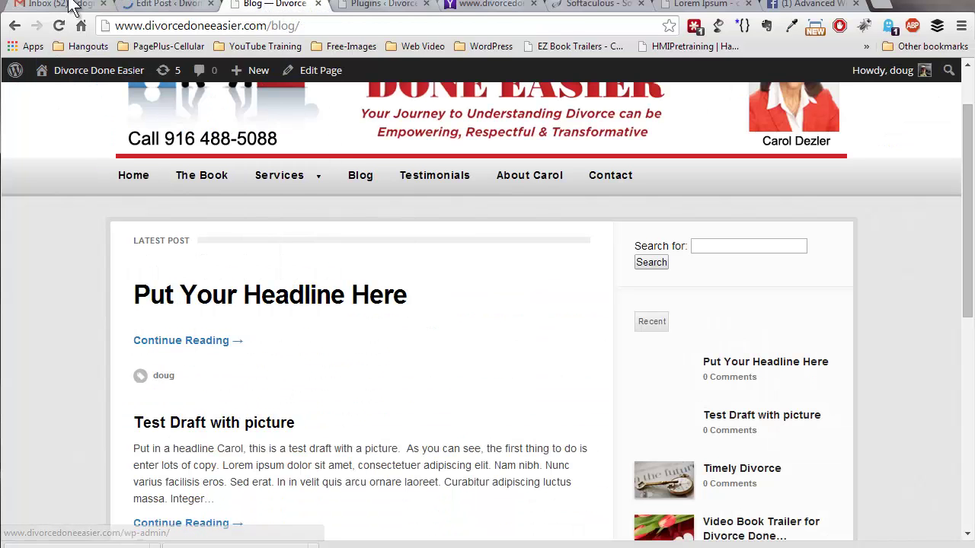
click(58, 25)
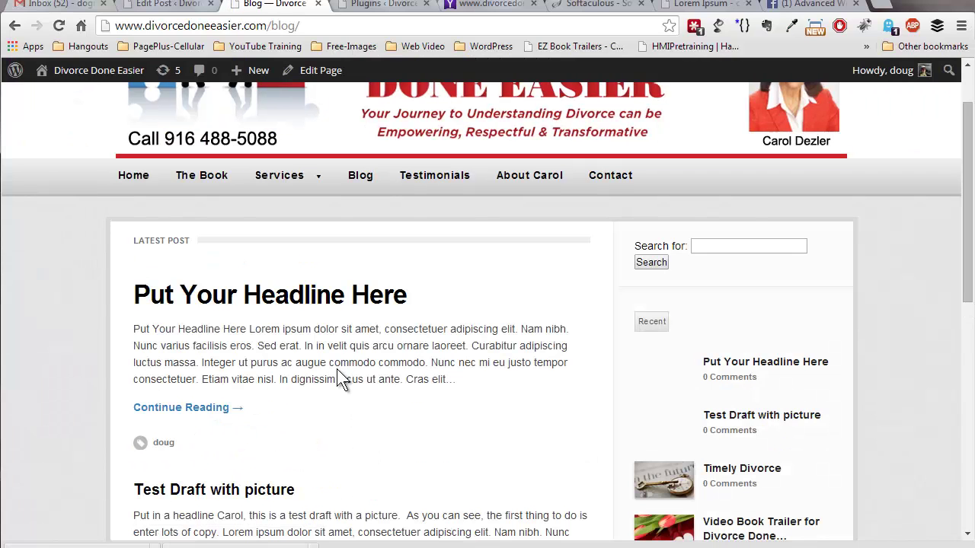
click(279, 298)
scroll(412, 426, down, 5)
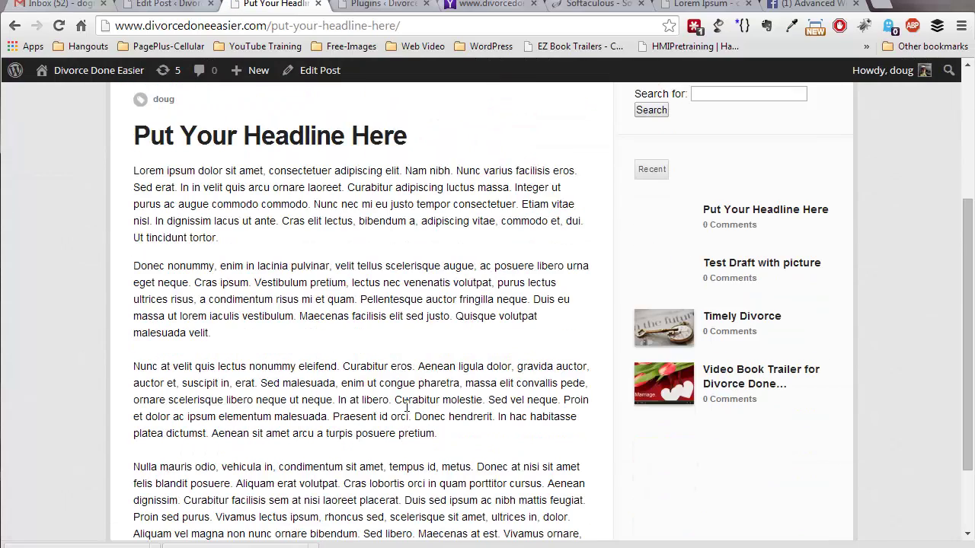
scroll(409, 415, up, 3)
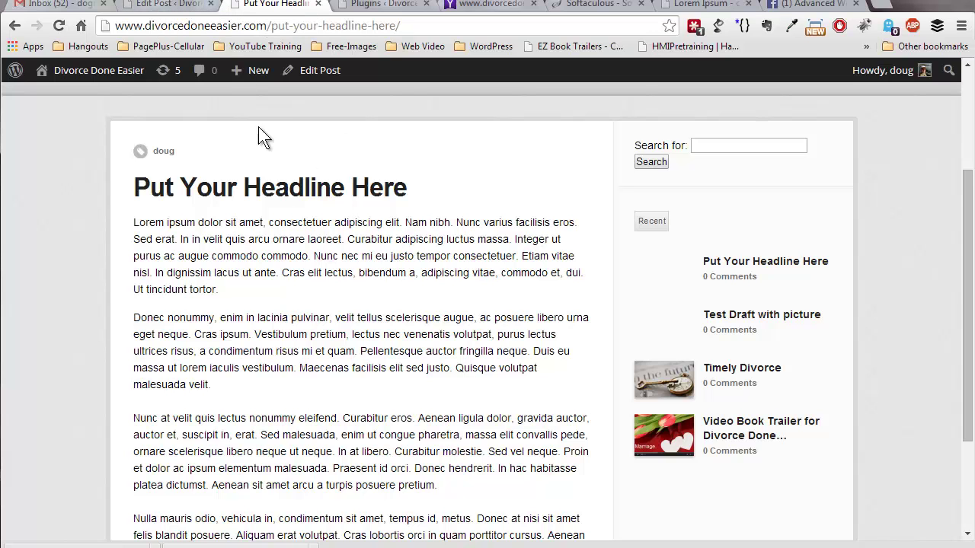
click(152, 8)
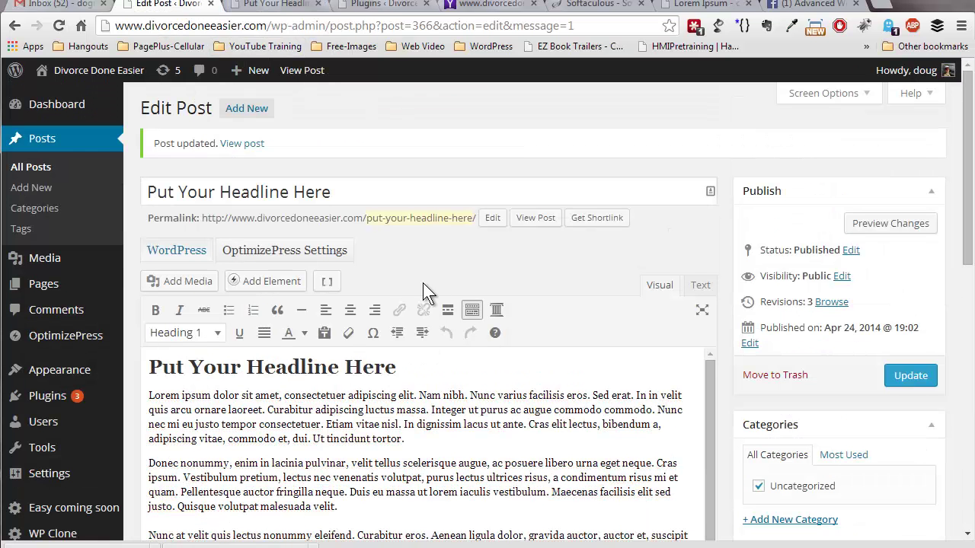
- Place the text cursor at the very start of the first body paragraph, before "Lorem ipsum"
click(150, 395)
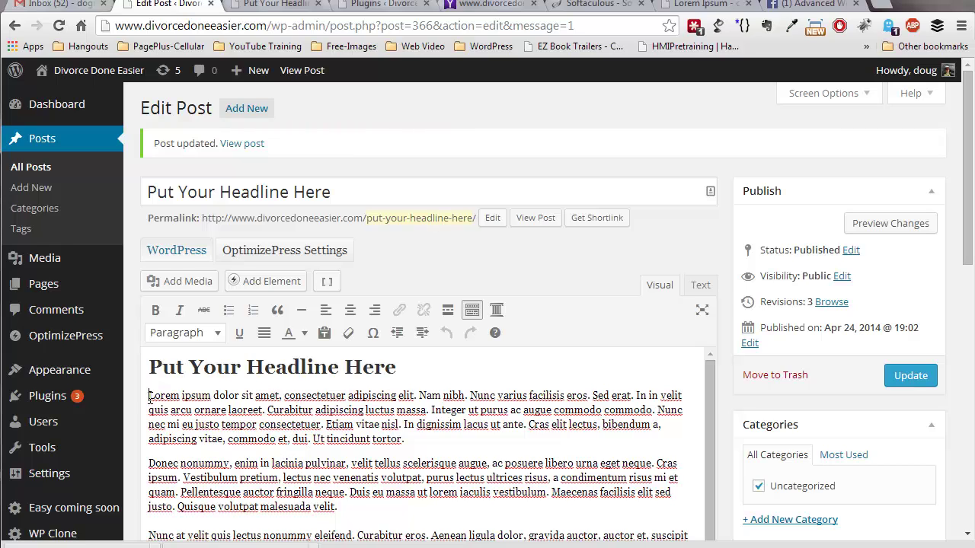
double_click(169, 396)
key(Left)
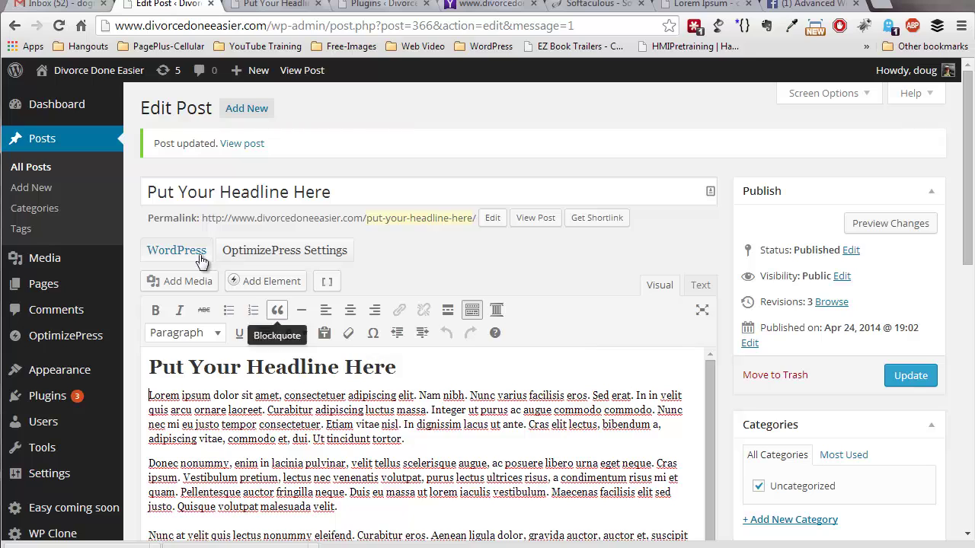
- Upload capt-picard-grimmacing.jpg from the MyPictures > Misc folder on the DATA (D:) drive as media for the post
click(183, 289)
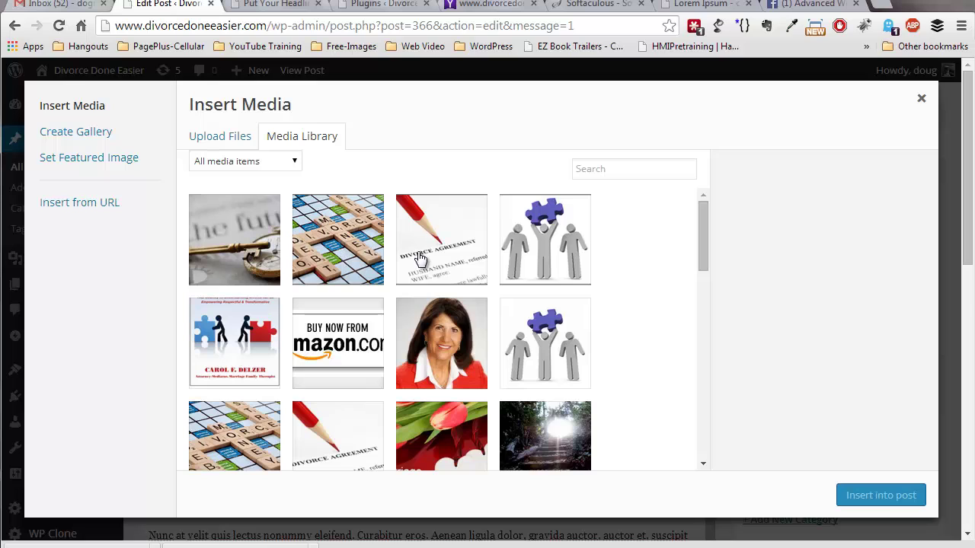
click(216, 136)
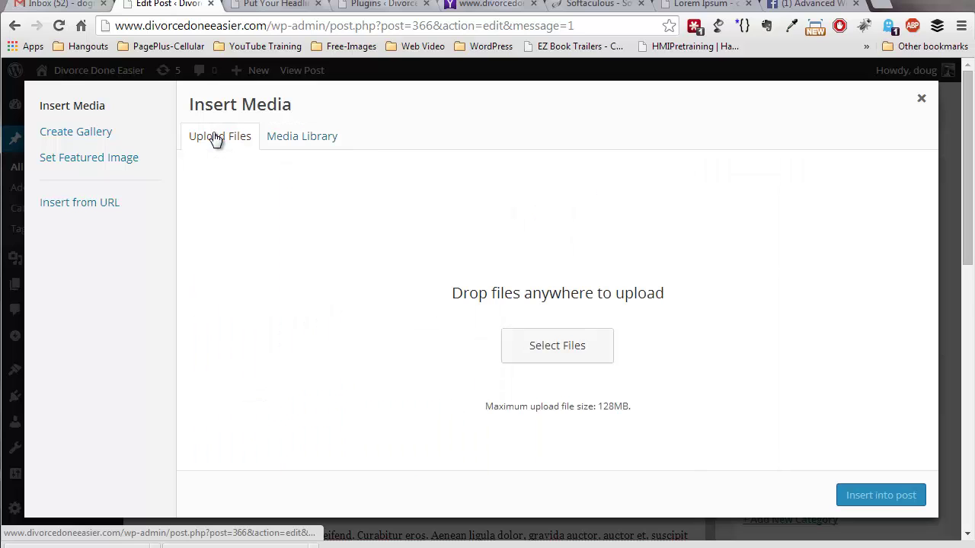
click(533, 348)
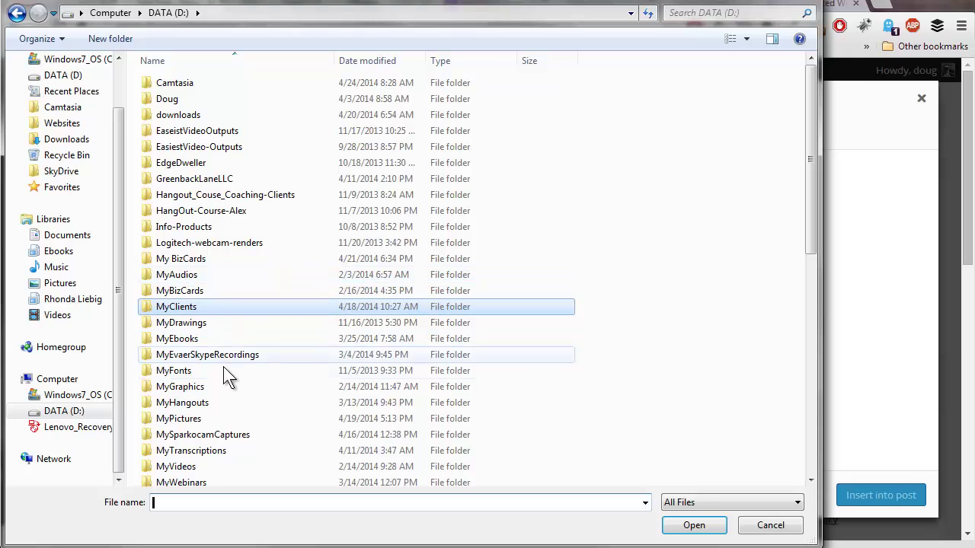
double_click(192, 420)
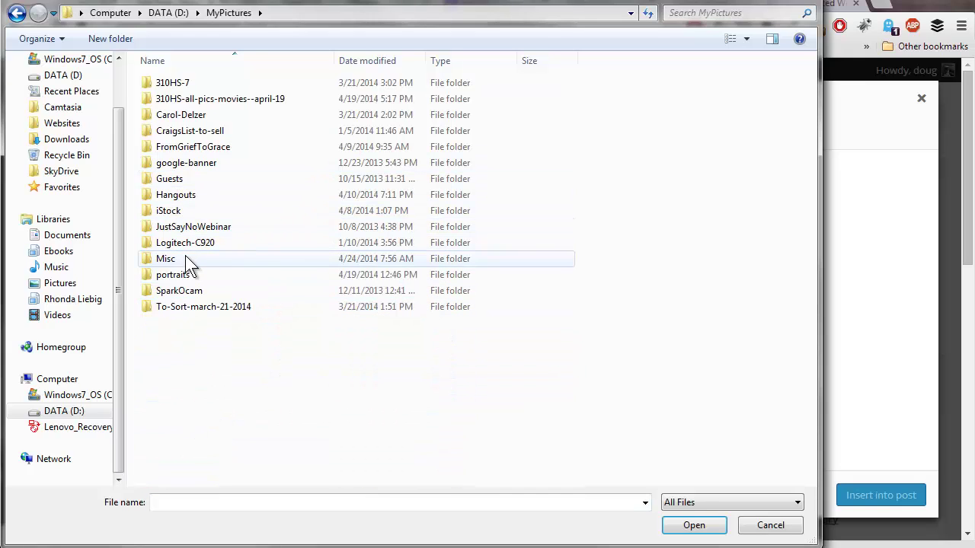
double_click(183, 258)
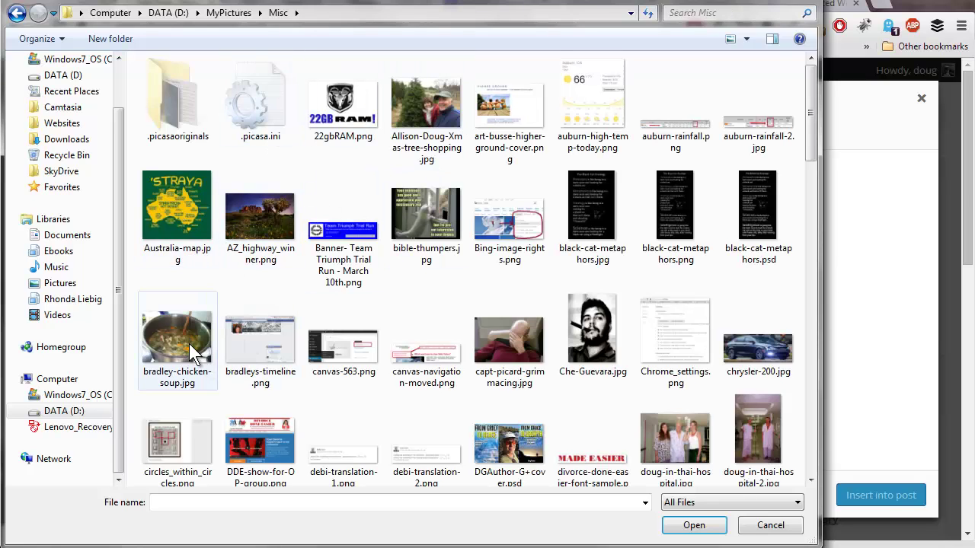
click(489, 329)
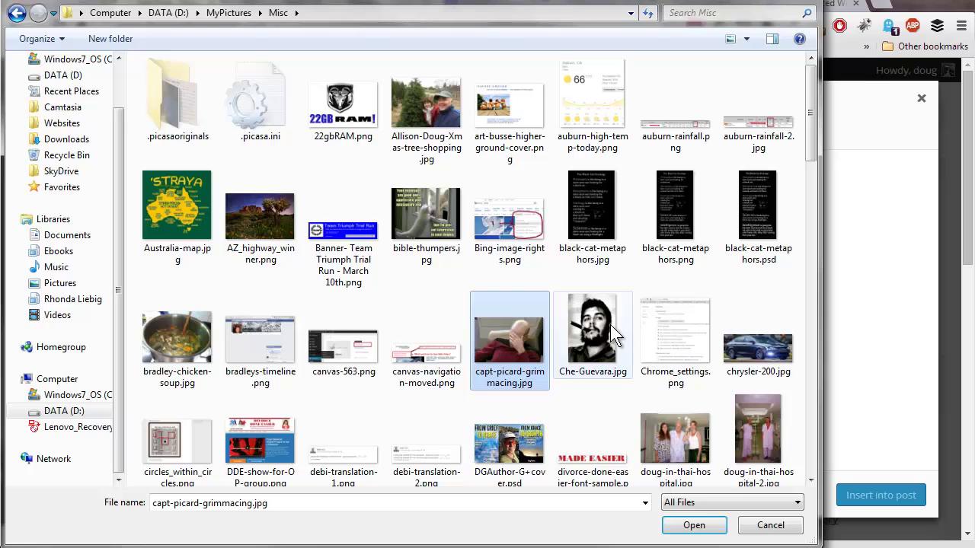
click(691, 525)
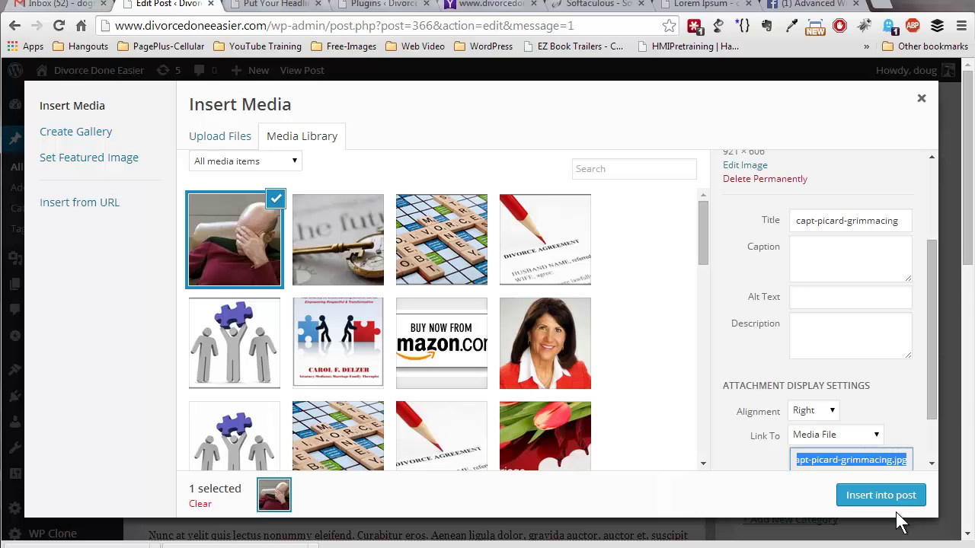
- Go through the uploaded picture's display settings and try the alignment options Right and None
drag(931, 354, 942, 392)
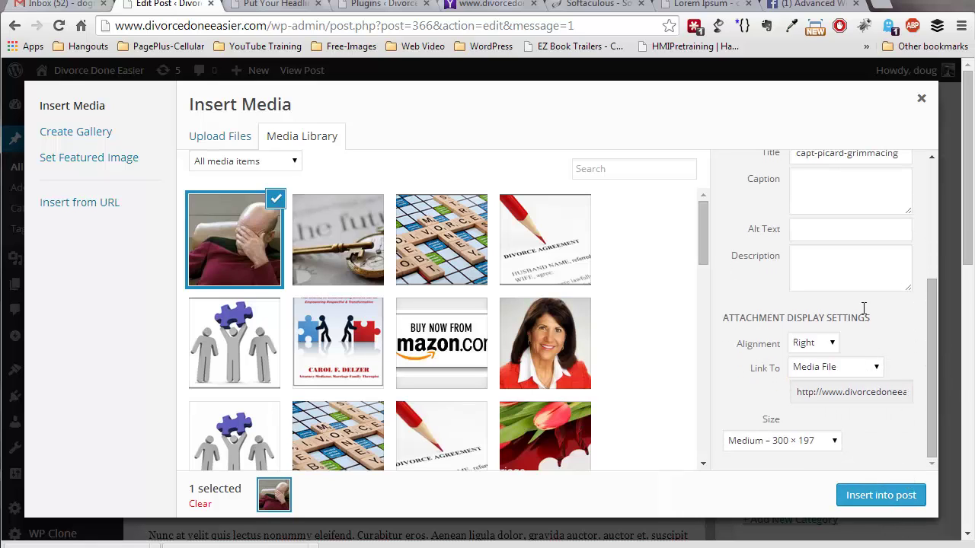
drag(935, 298, 898, 283)
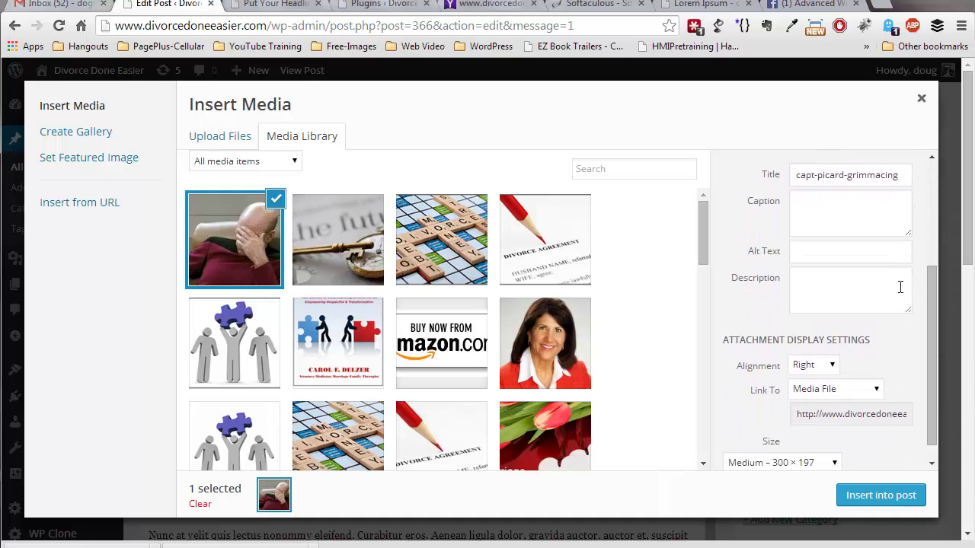
click(832, 370)
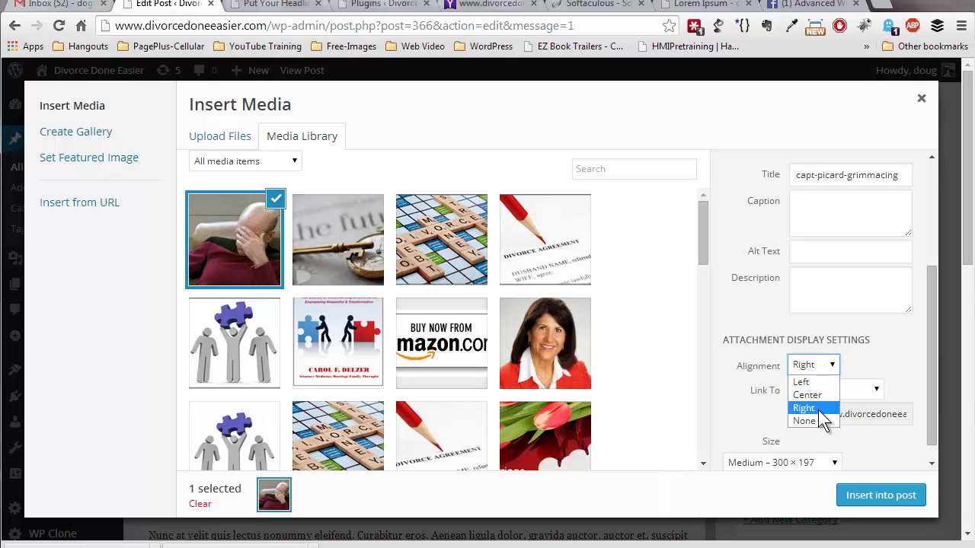
click(818, 410)
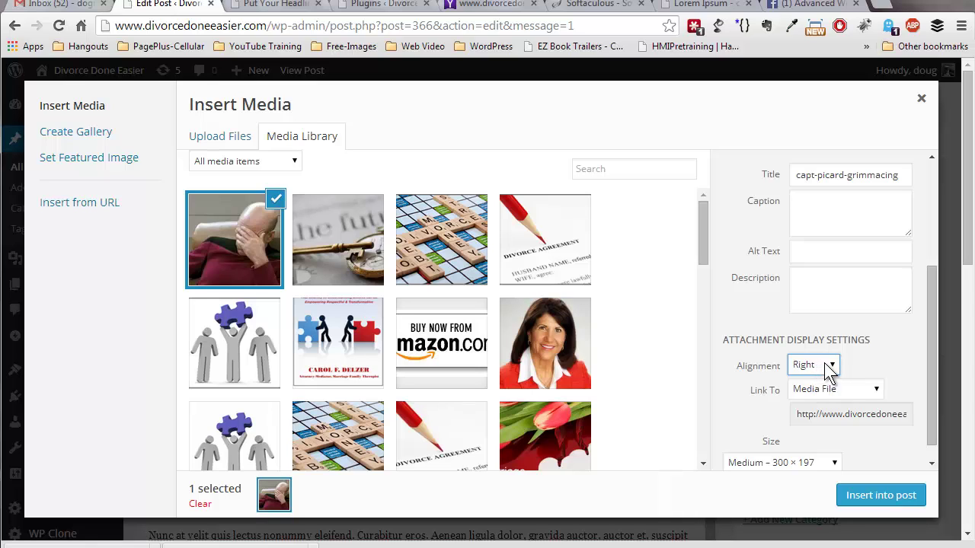
click(826, 364)
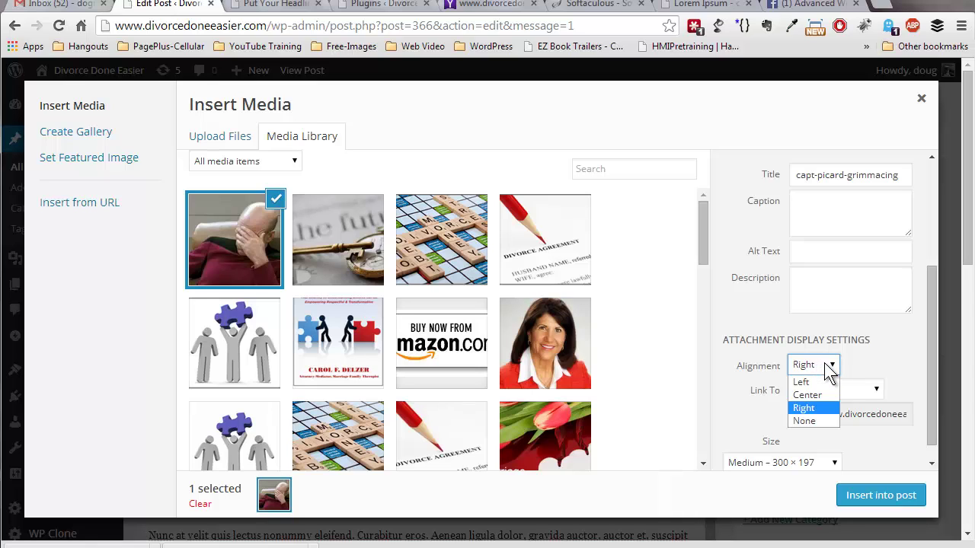
click(813, 409)
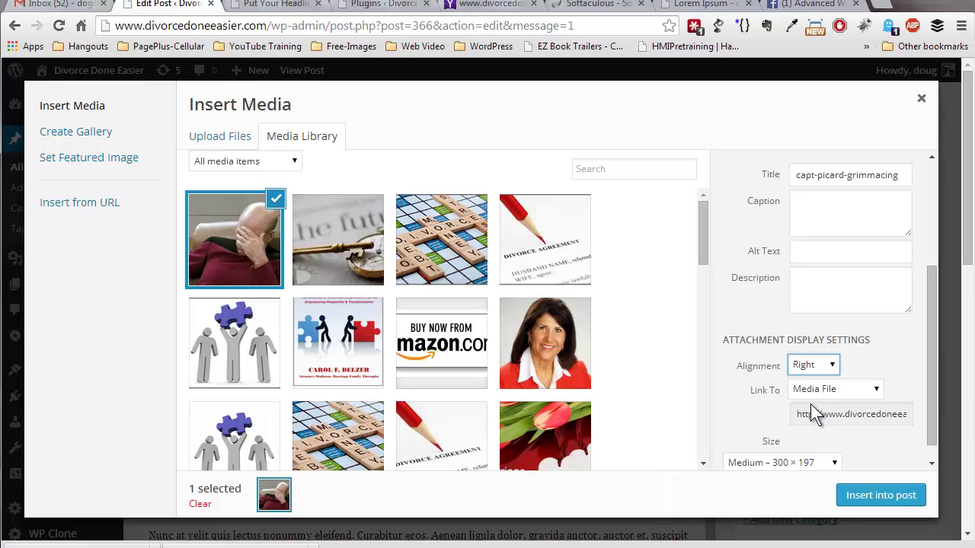
click(832, 366)
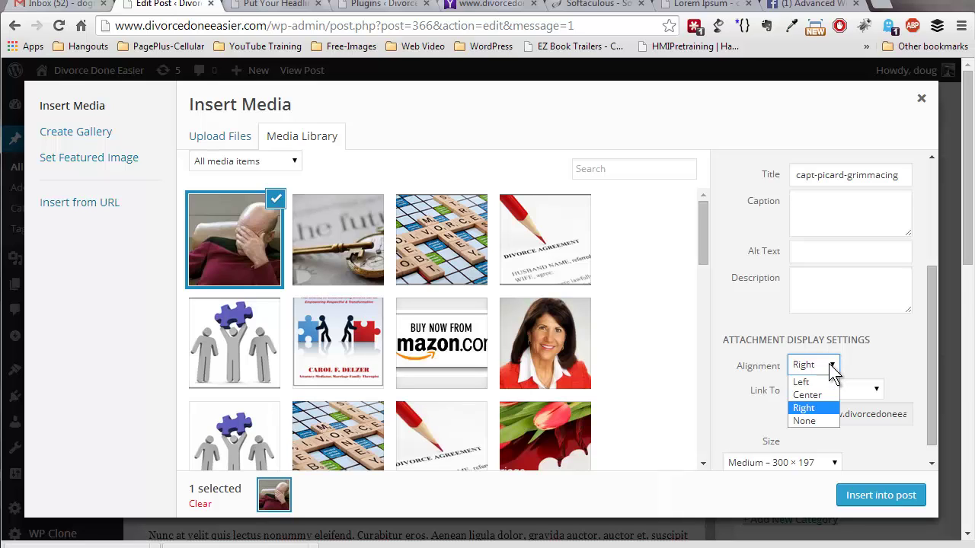
click(805, 421)
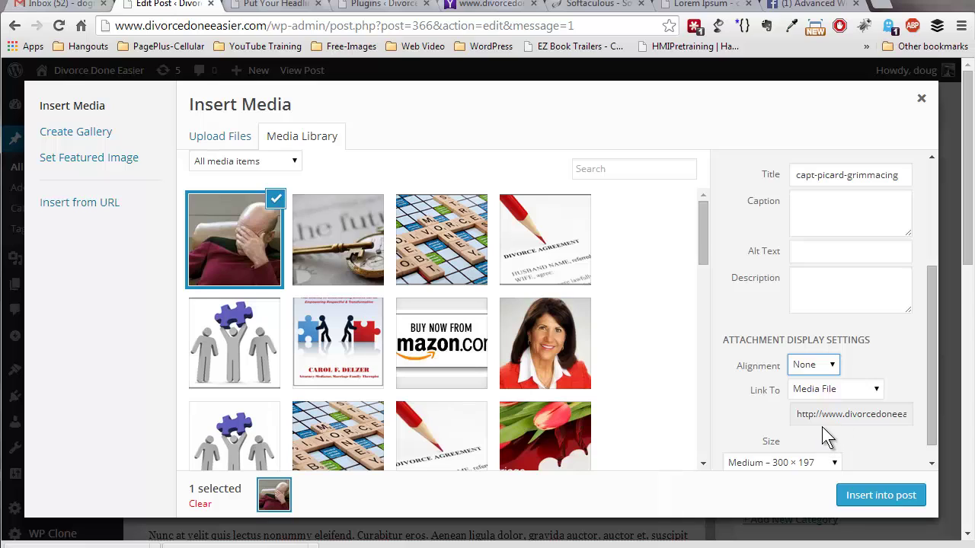
- Remove the picture's link by setting Link To to None, and align the picture Right
click(877, 391)
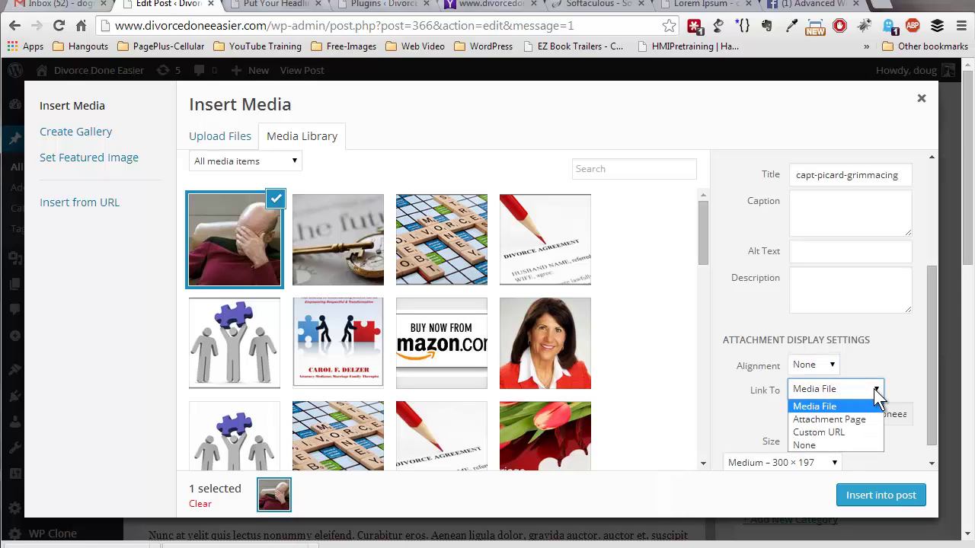
click(840, 445)
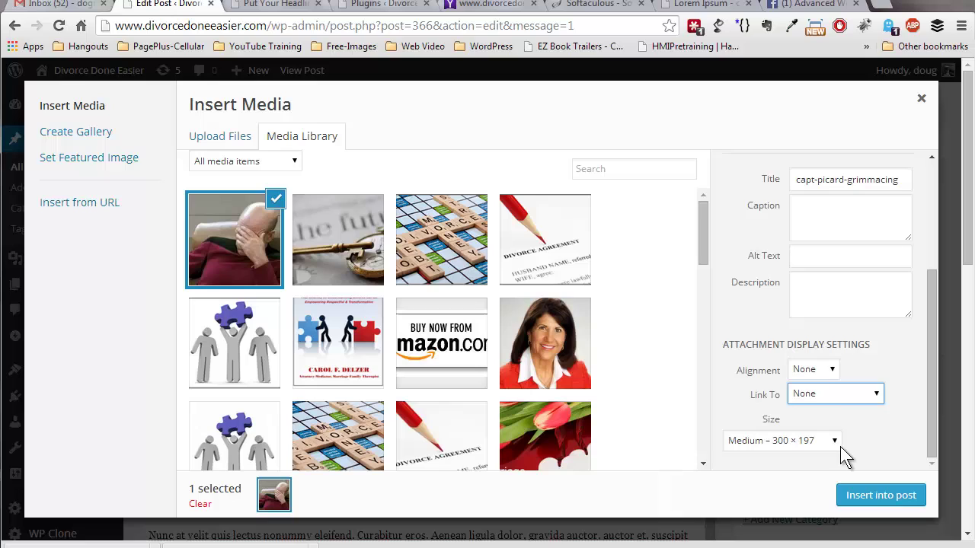
click(820, 371)
click(819, 412)
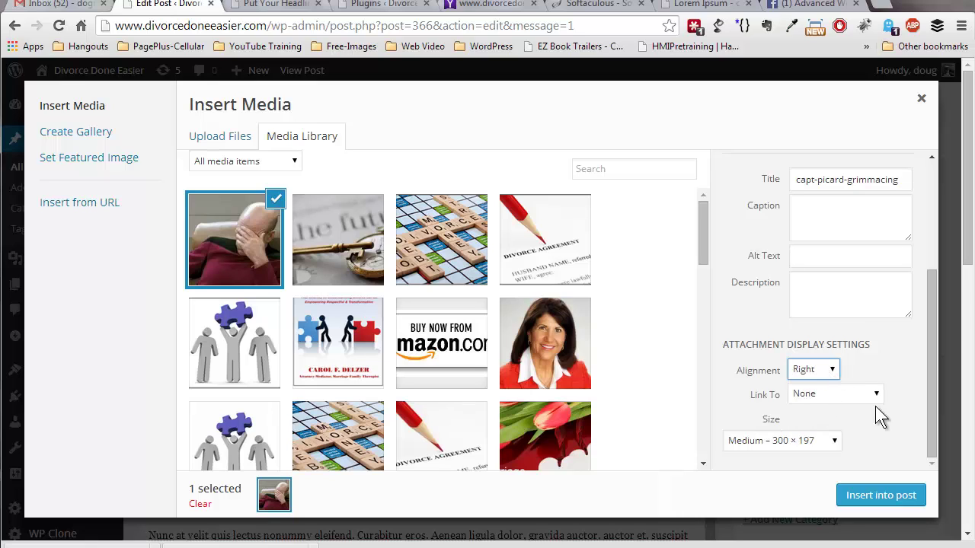
- Insert the picture into the post at the Medium – 300 × 197 size and update the post
click(827, 441)
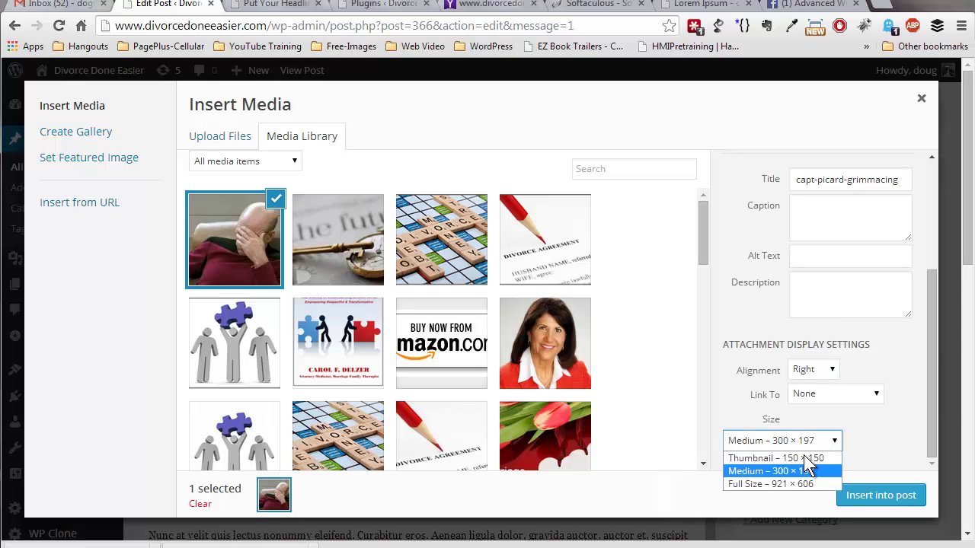
click(796, 471)
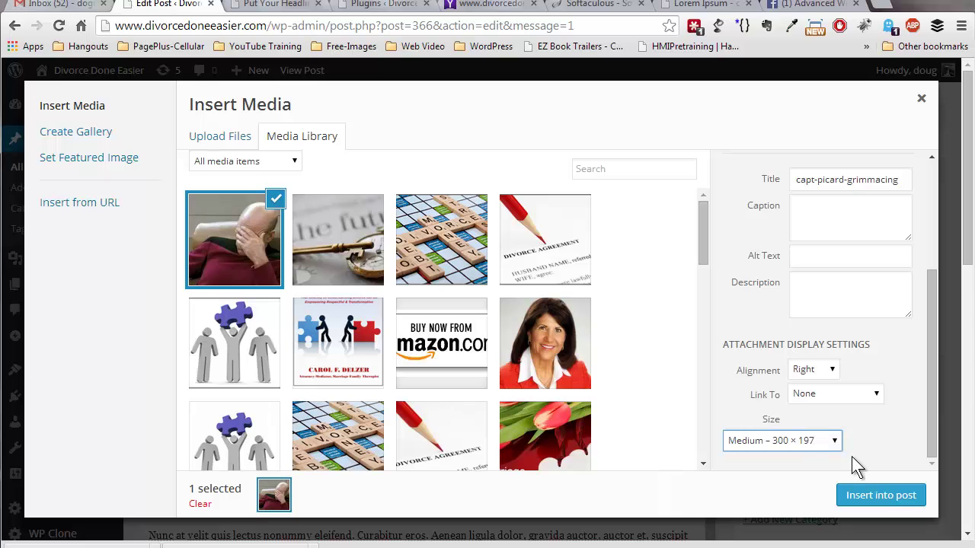
click(882, 496)
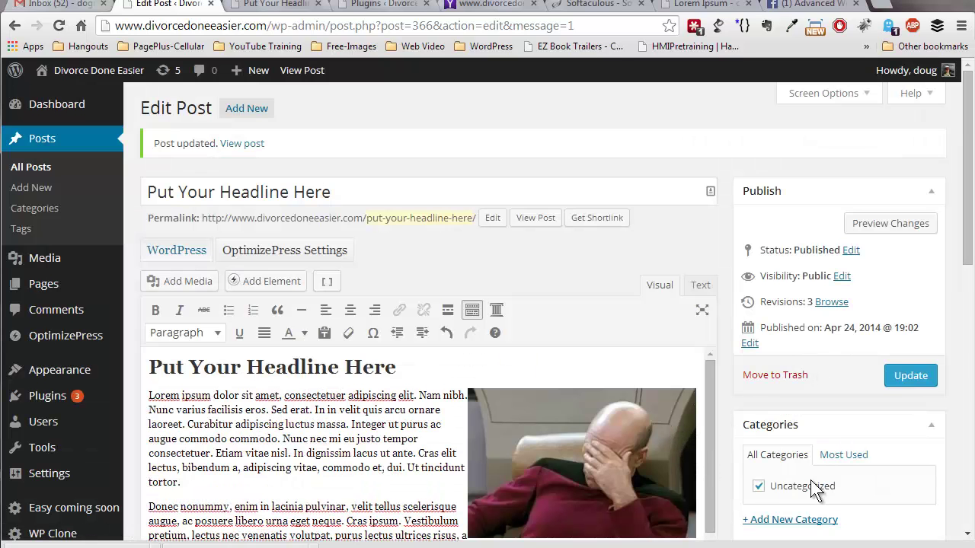
click(913, 376)
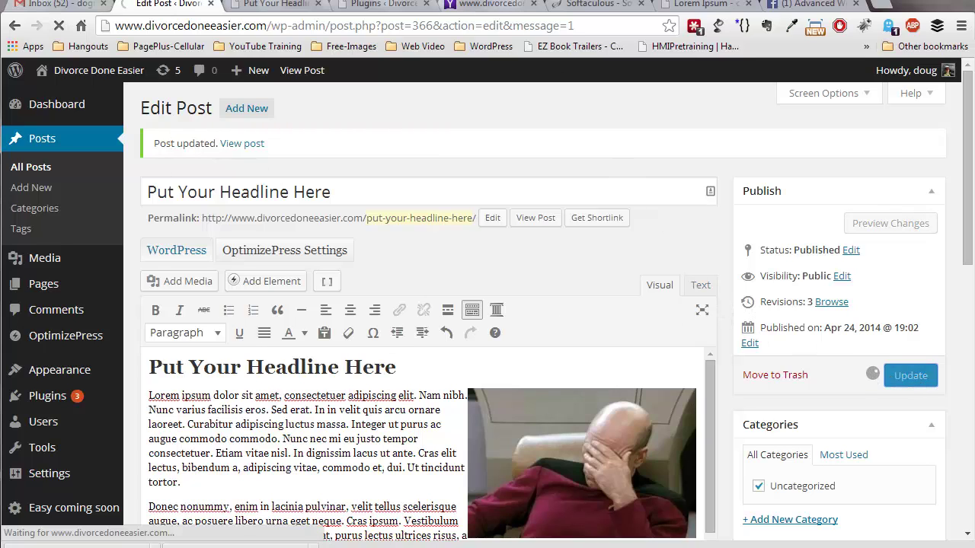
- Reload the live "Put Your Headline Here" post to examine the picture beside the text, and return to the editor
click(280, 6)
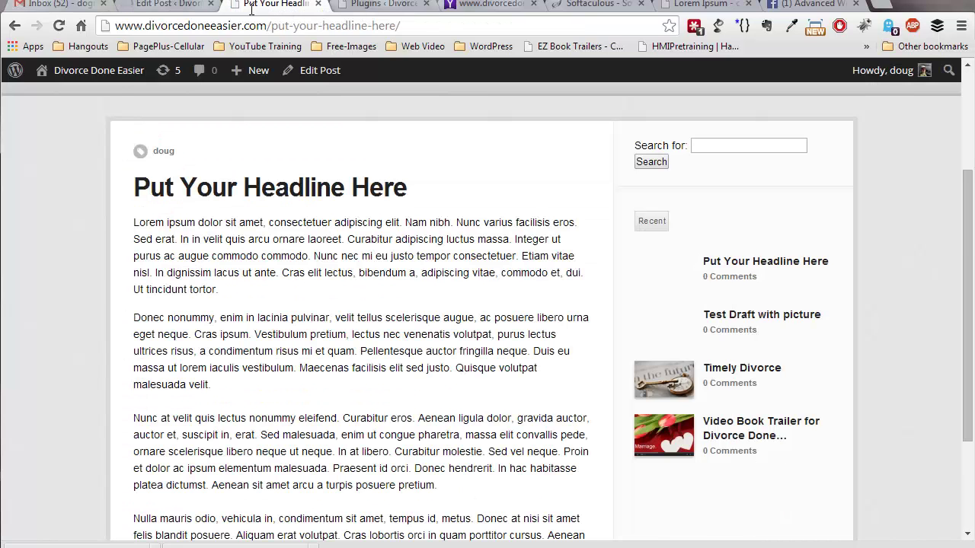
click(59, 27)
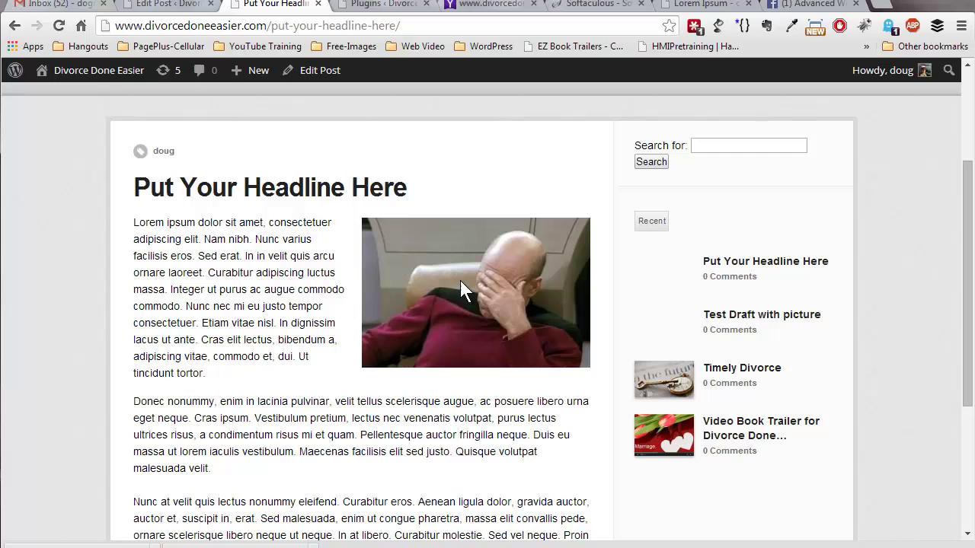
click(172, 4)
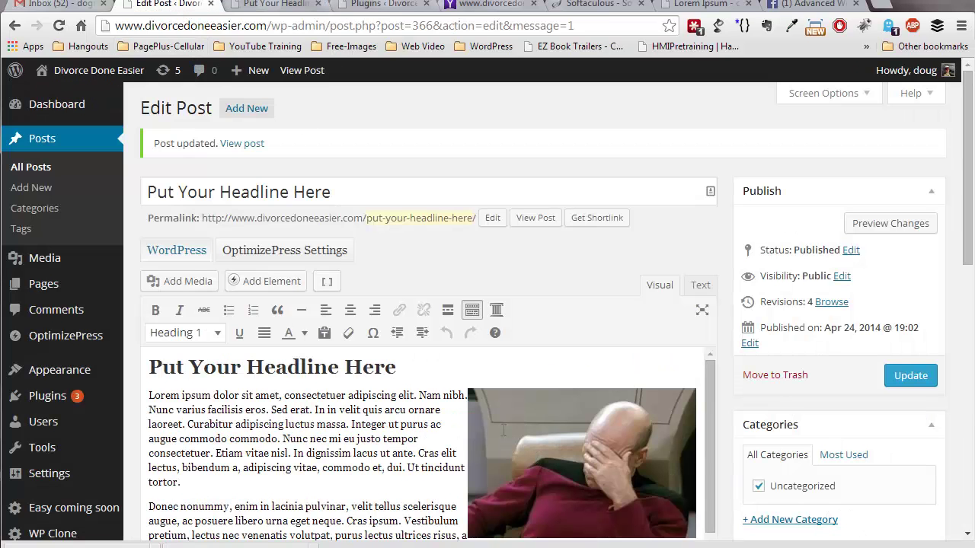
- Edit the picture in the post body and give it an image border of width 1 in black
click(541, 440)
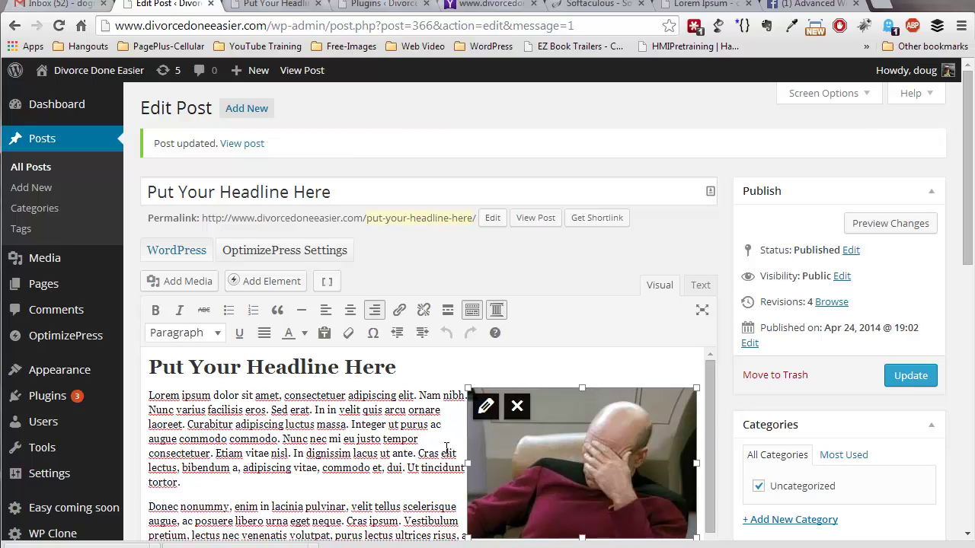
click(486, 408)
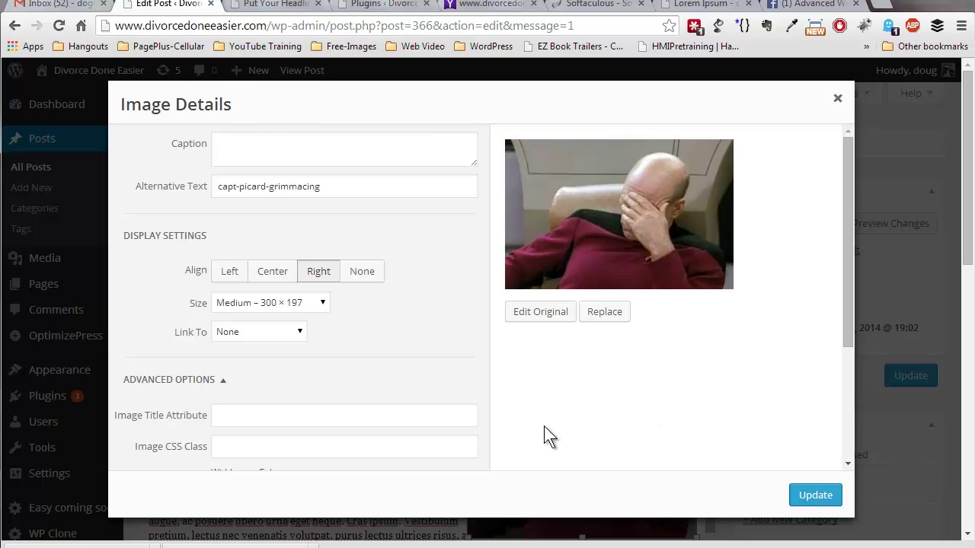
scroll(407, 388, down, 3)
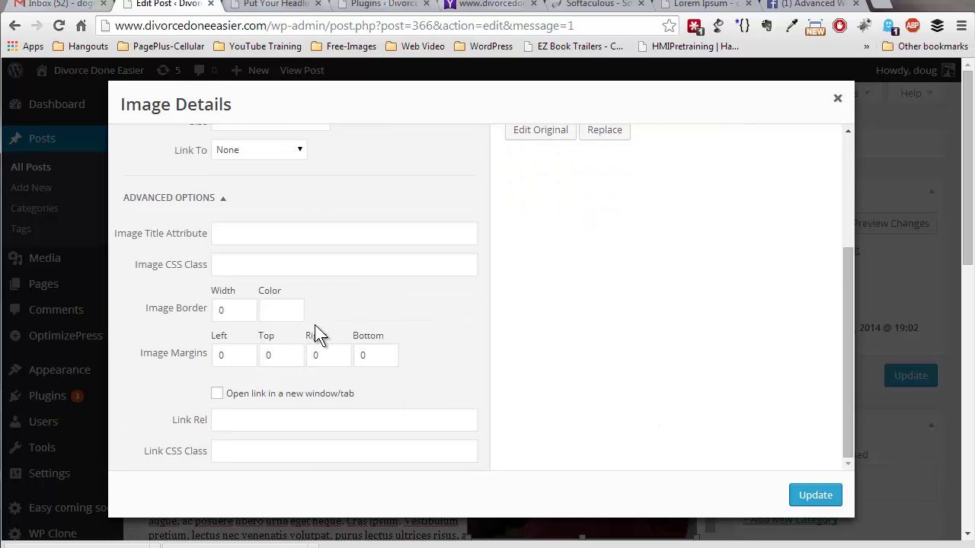
double_click(238, 310)
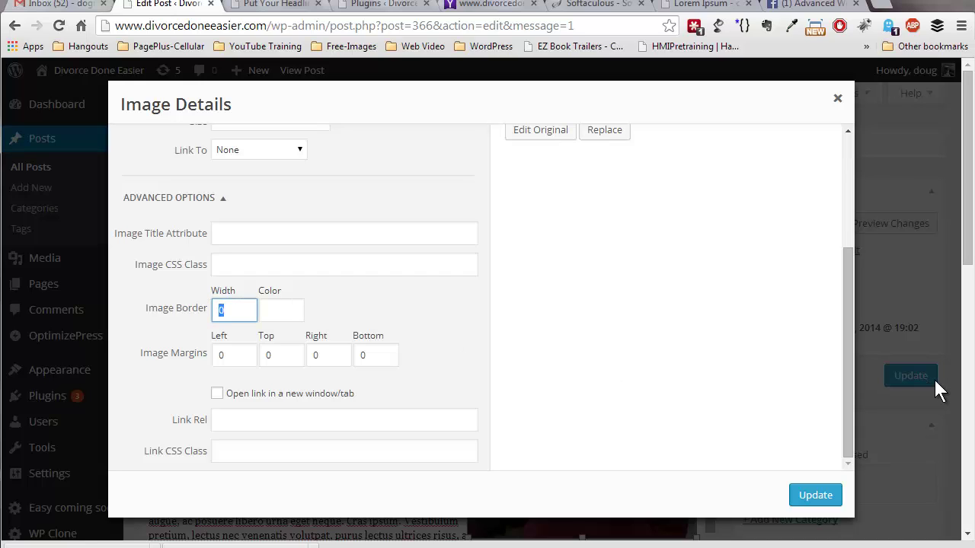
text(1)
click(296, 307)
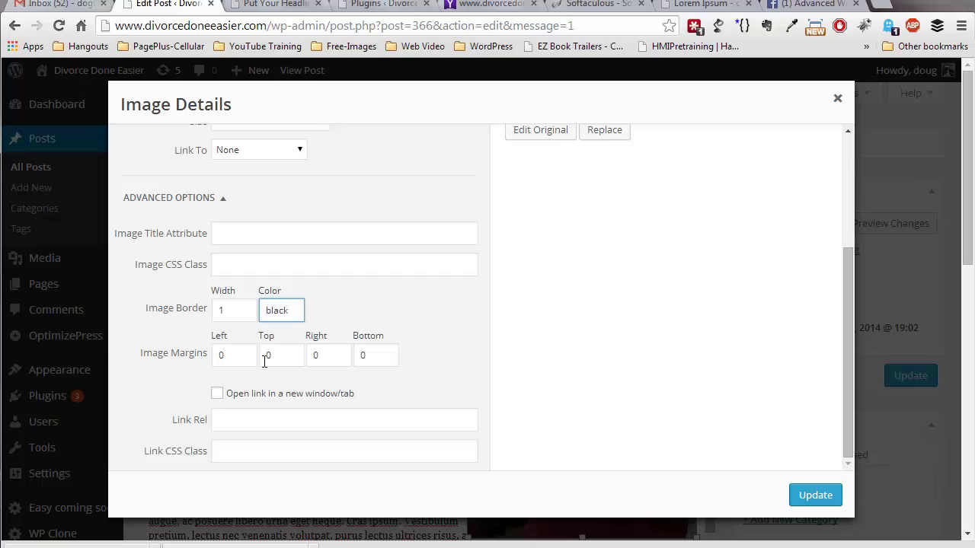
- Apply the edited image details to the picture in the post body and update the post
click(224, 354)
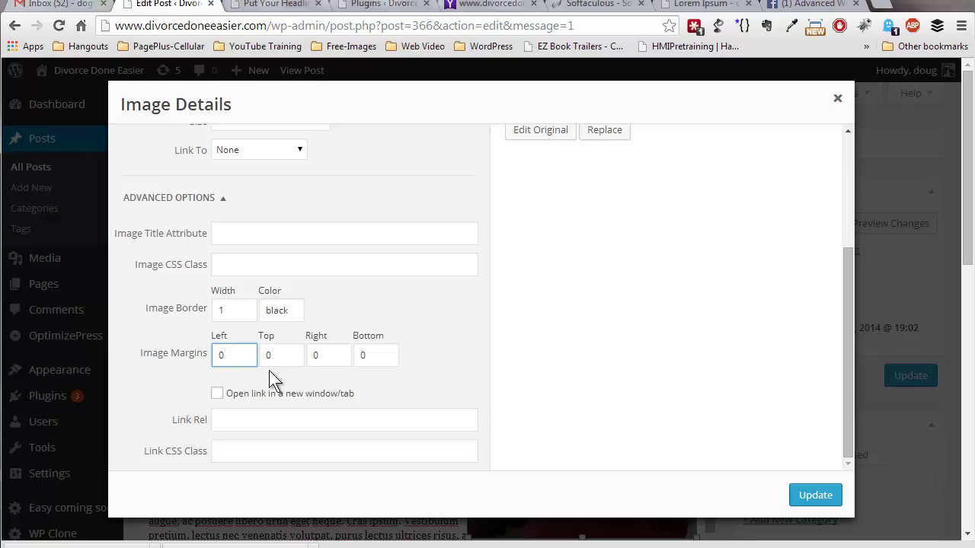
scroll(360, 412, down, 2)
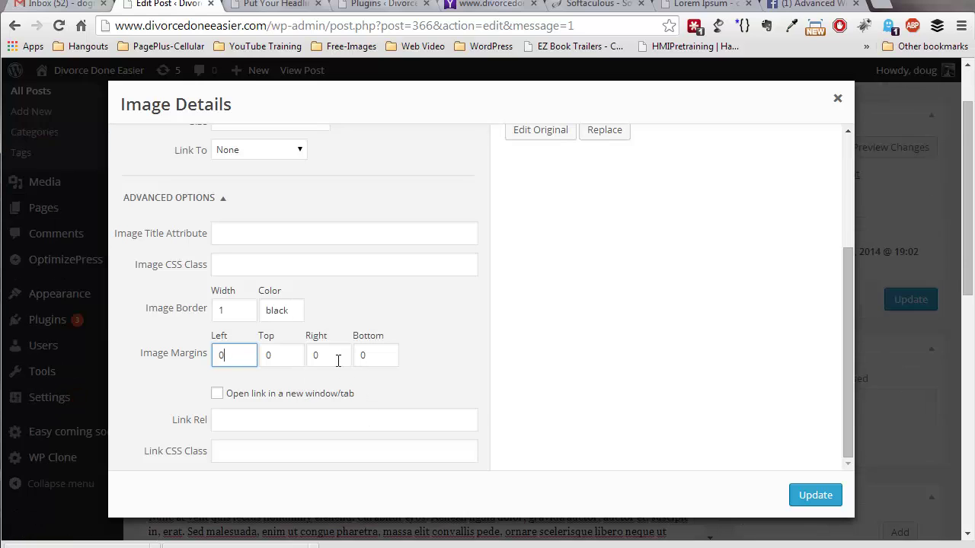
scroll(553, 414, up, 1)
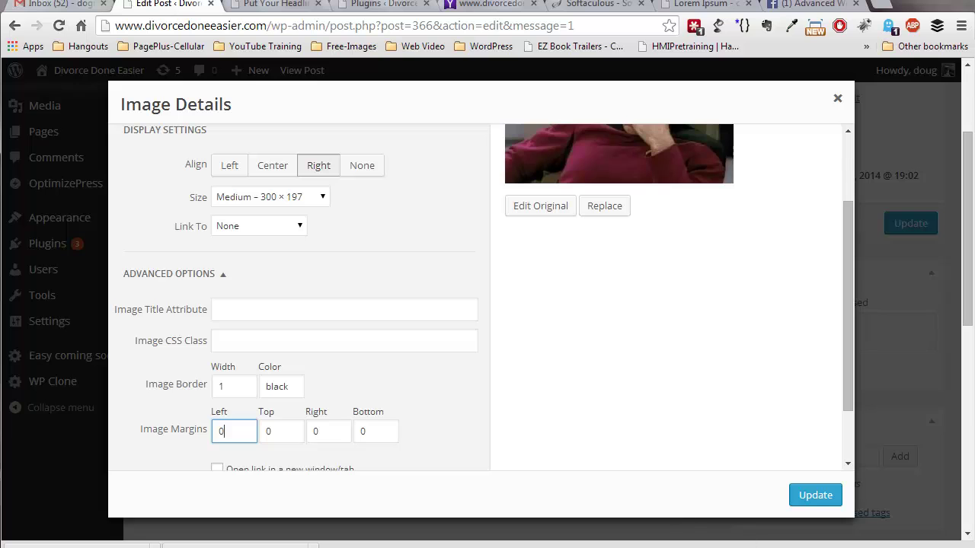
click(810, 501)
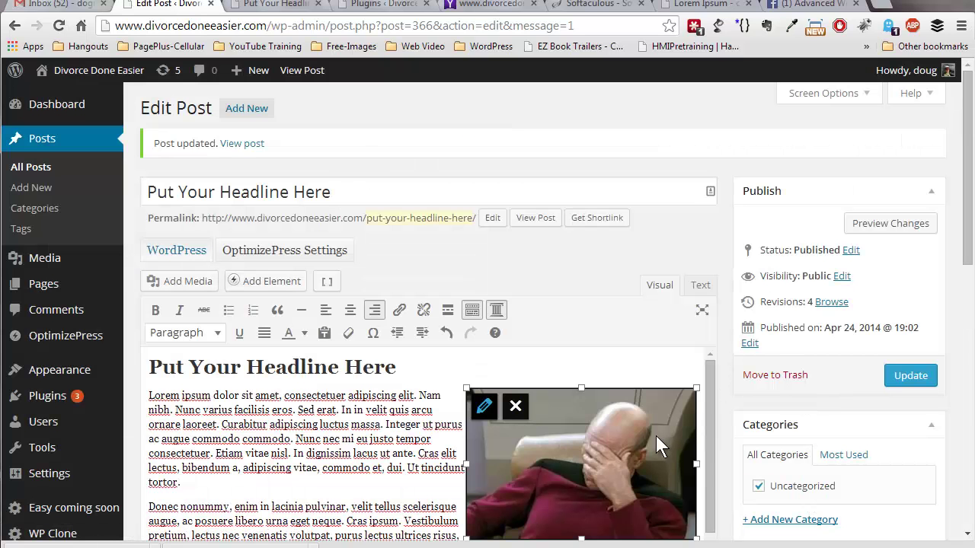
click(377, 409)
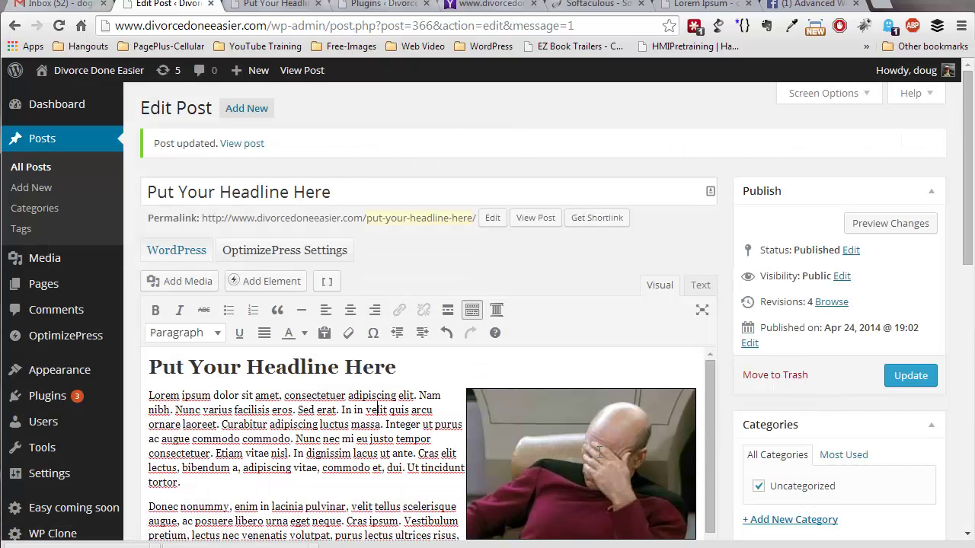
click(912, 377)
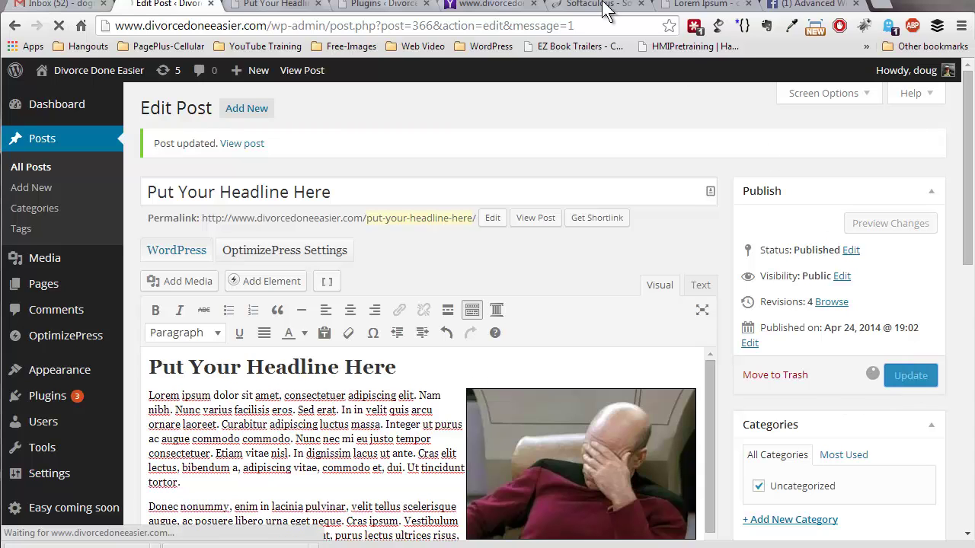
- Reload the live "Put Your Headline Here" post to examine the picture's border and the page layout, and return to the editor
click(278, 6)
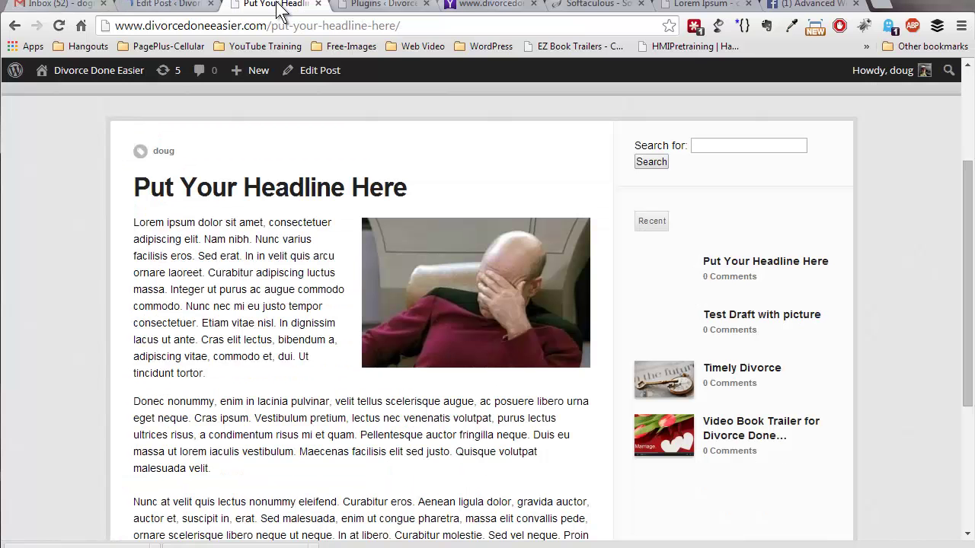
click(60, 27)
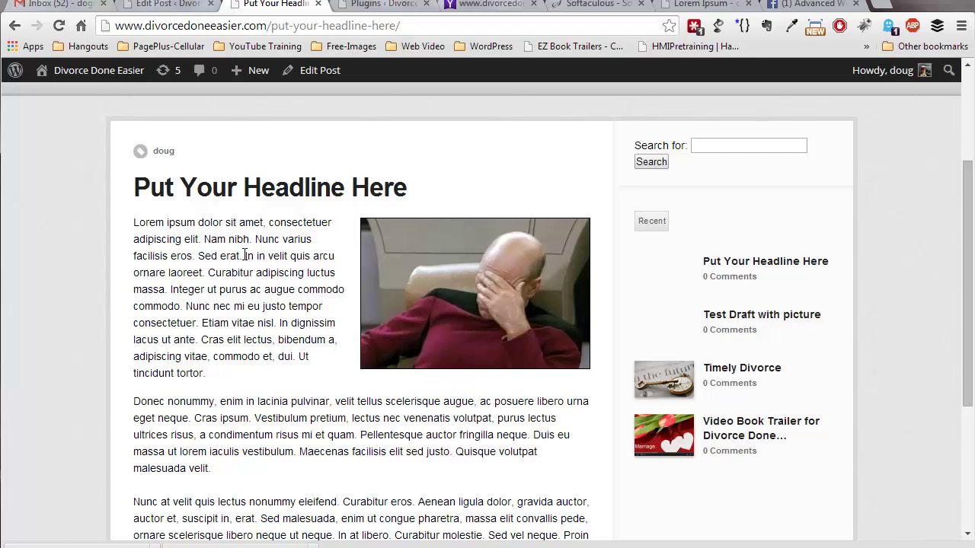
scroll(220, 342, down, 4)
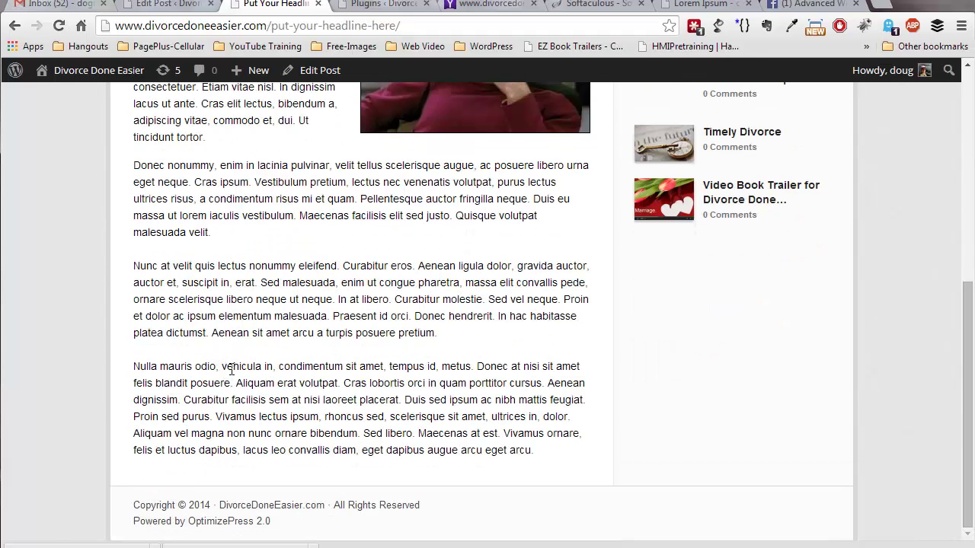
scroll(232, 370, up, 4)
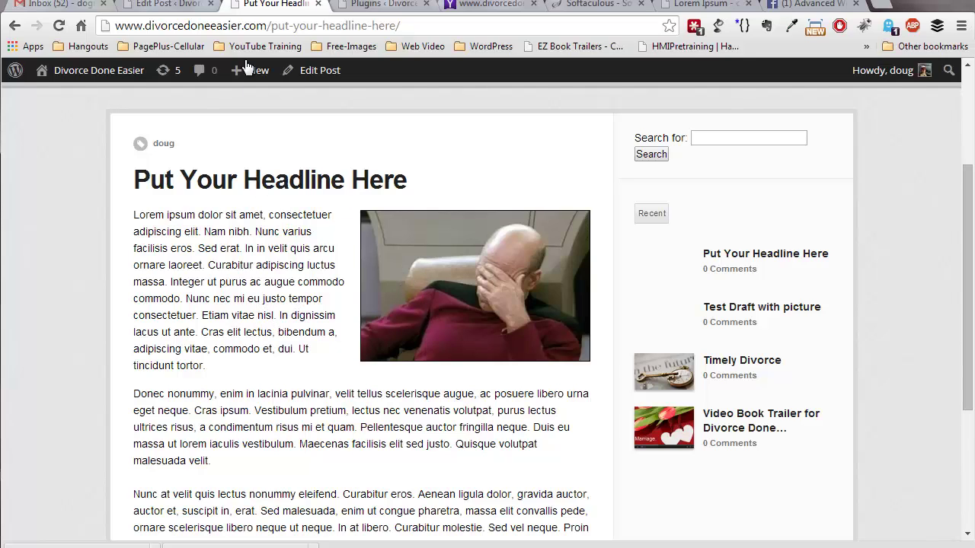
scroll(259, 198, up, 3)
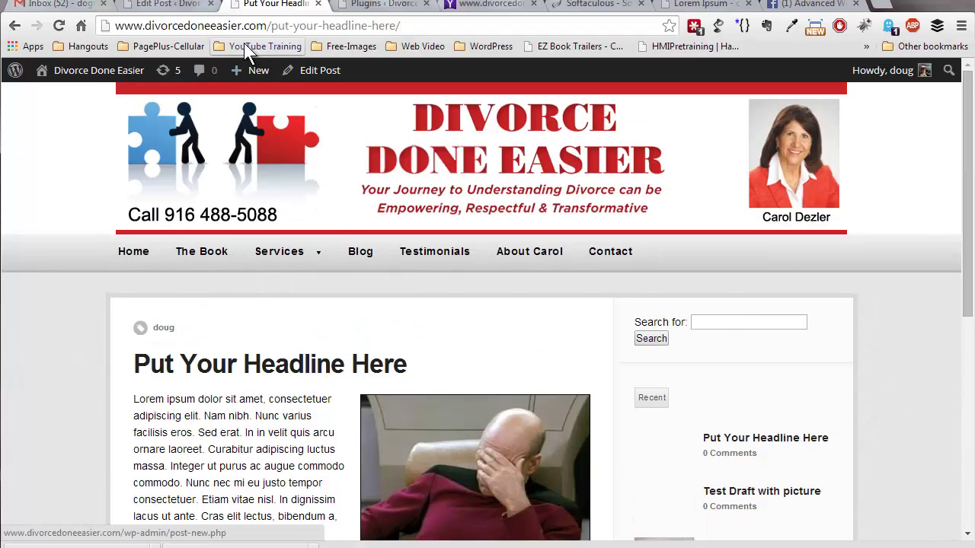
click(183, 6)
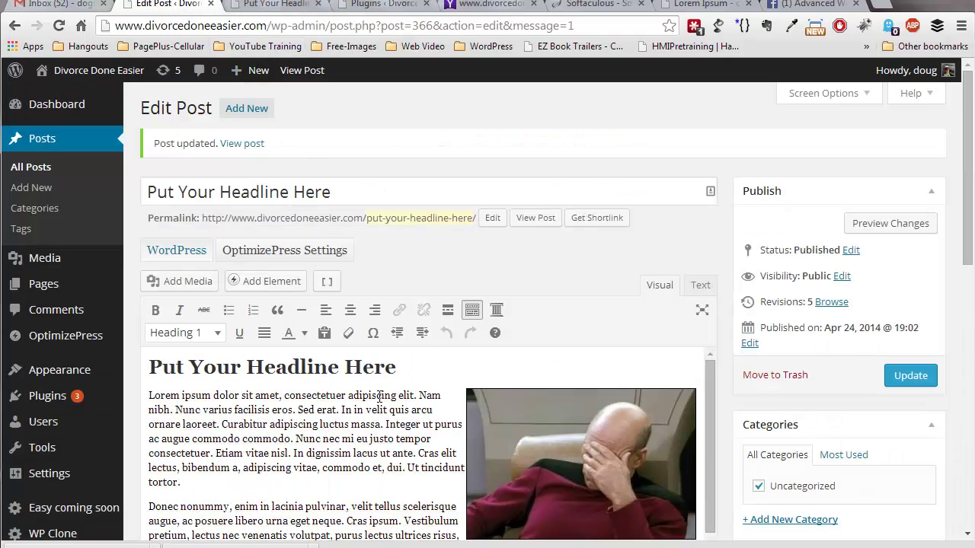
- Add a new category named "mediation" to the post
scroll(379, 396, down, 2)
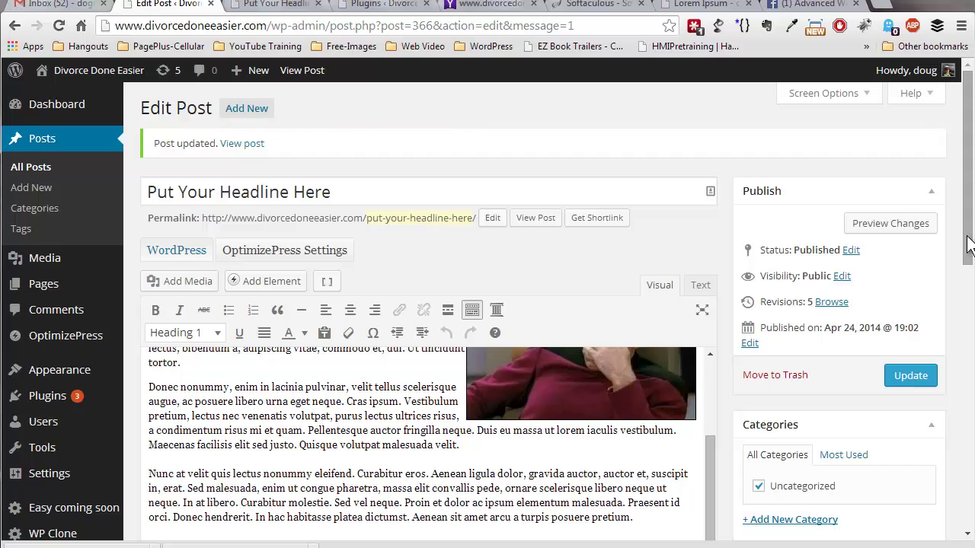
drag(969, 252, 969, 314)
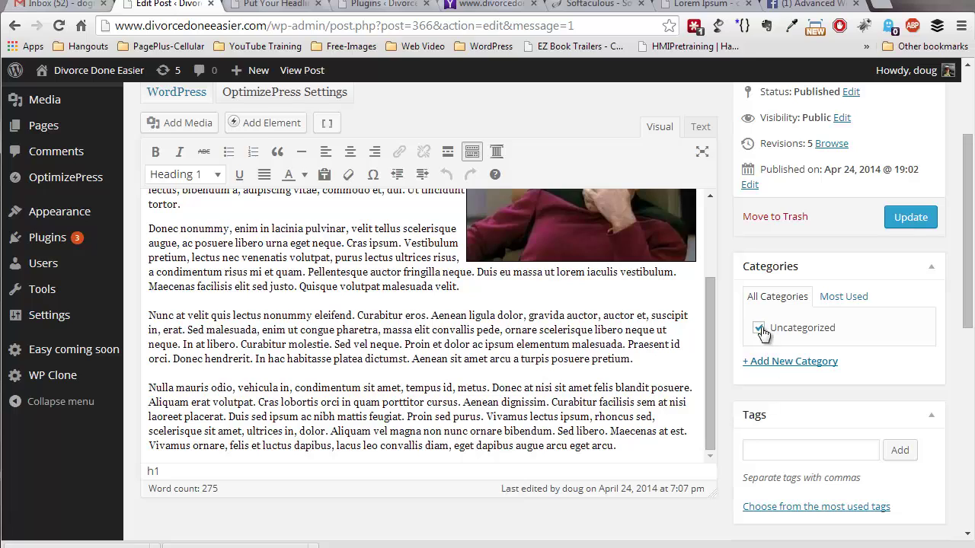
click(773, 362)
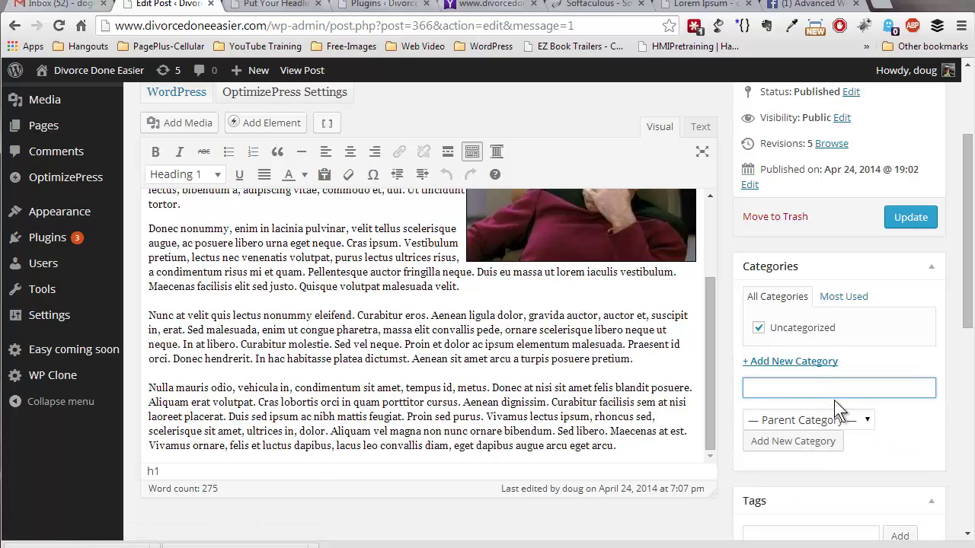
text(mediation)
click(818, 445)
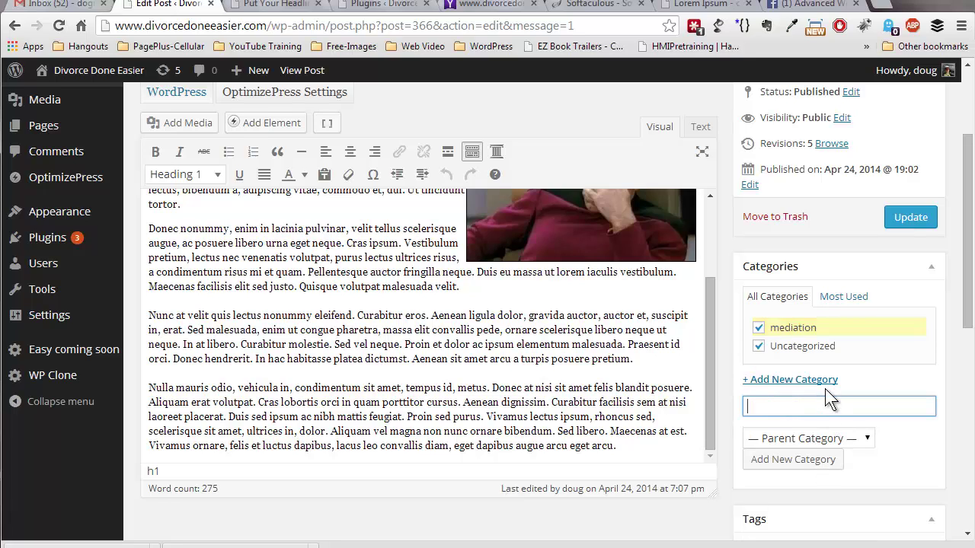
- Remove the post from the Uncategorized category and update the post
click(759, 346)
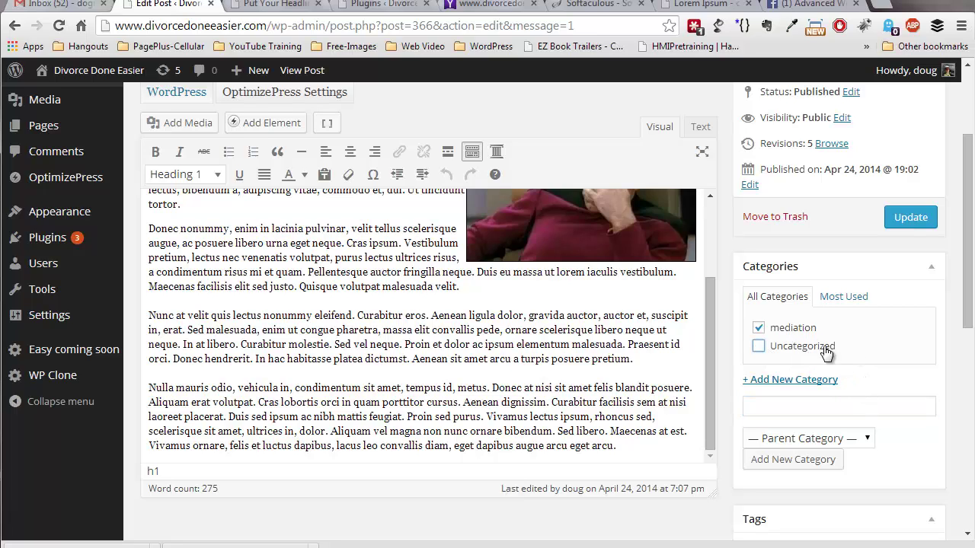
scroll(409, 320, up, 3)
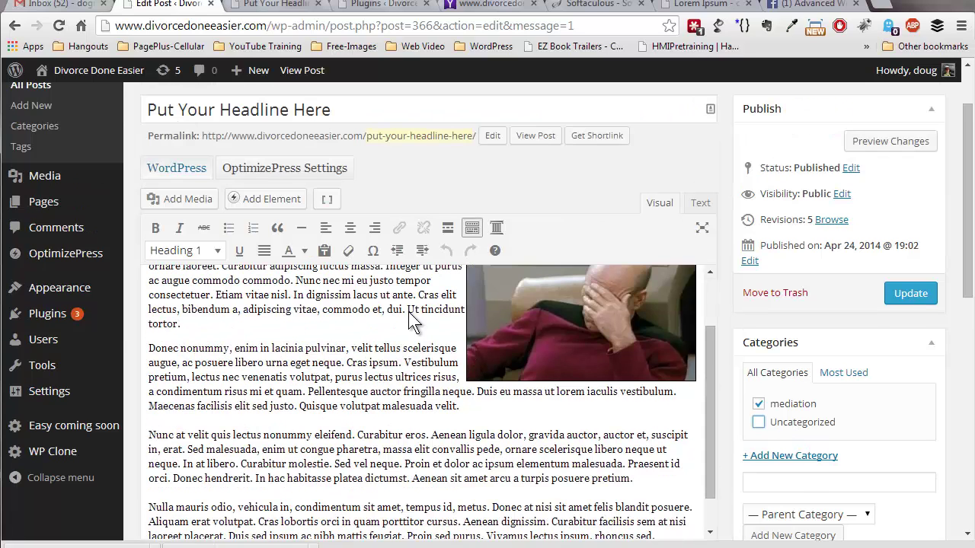
scroll(387, 352, up, 2)
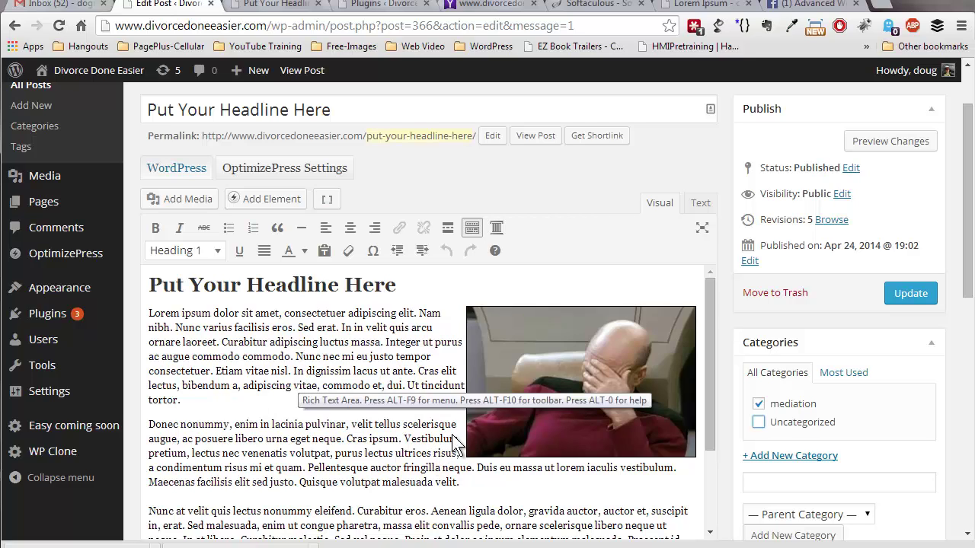
click(929, 303)
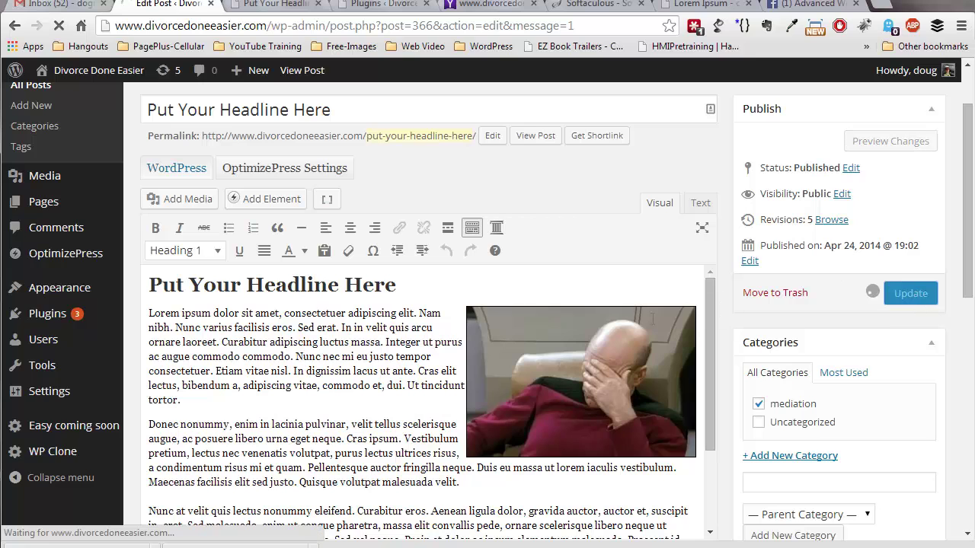
- Reload the live post after the category change and examine its headline, picture and body text from start to end
click(289, 6)
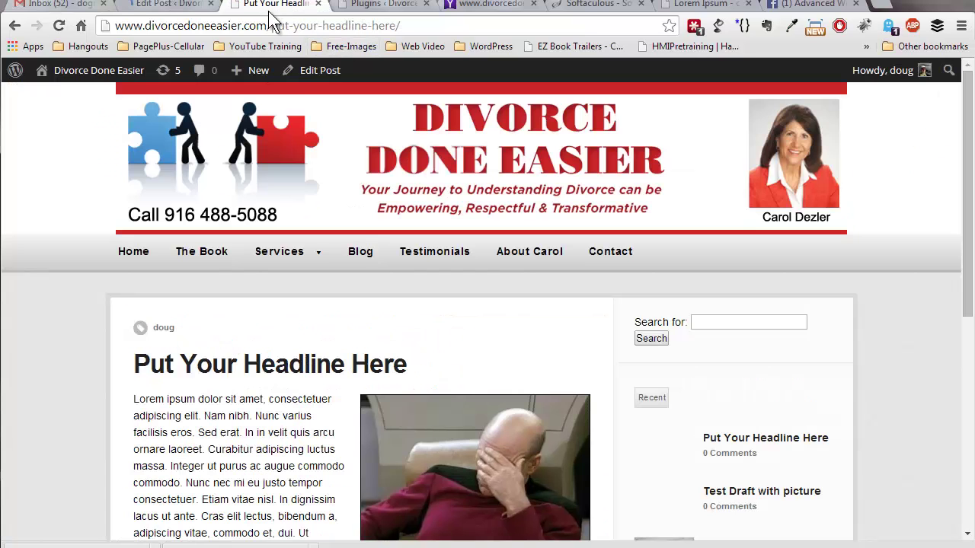
mouse_move(318, 314)
scroll(318, 315, down, 3)
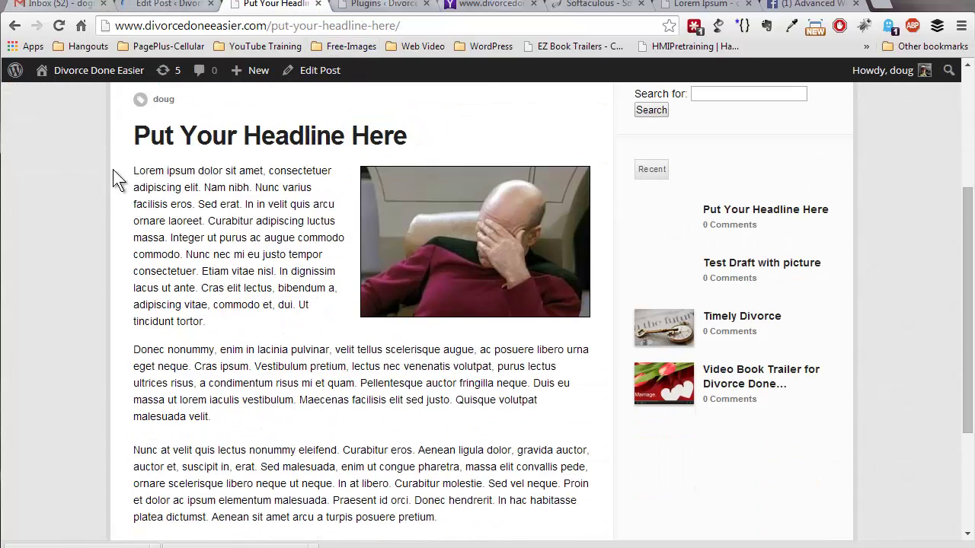
click(63, 28)
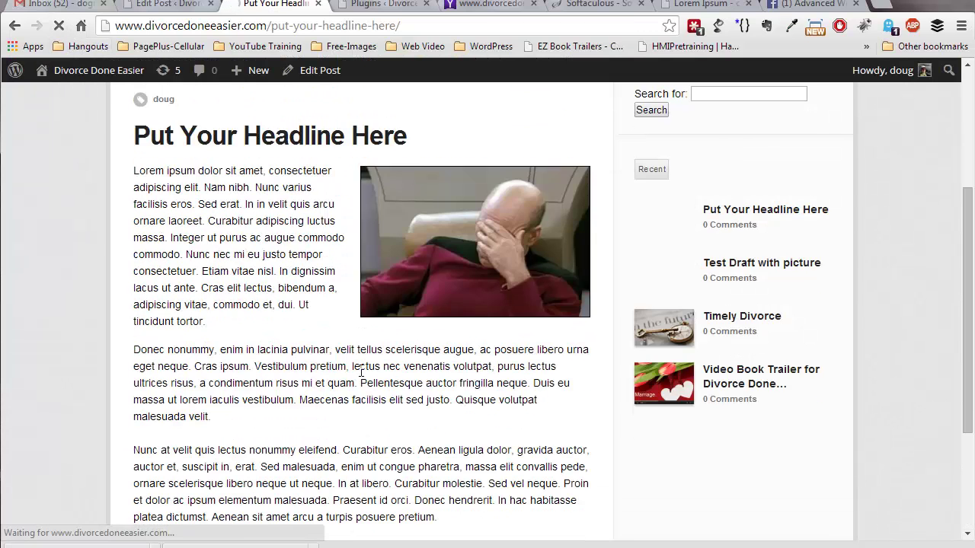
scroll(363, 384, up, 4)
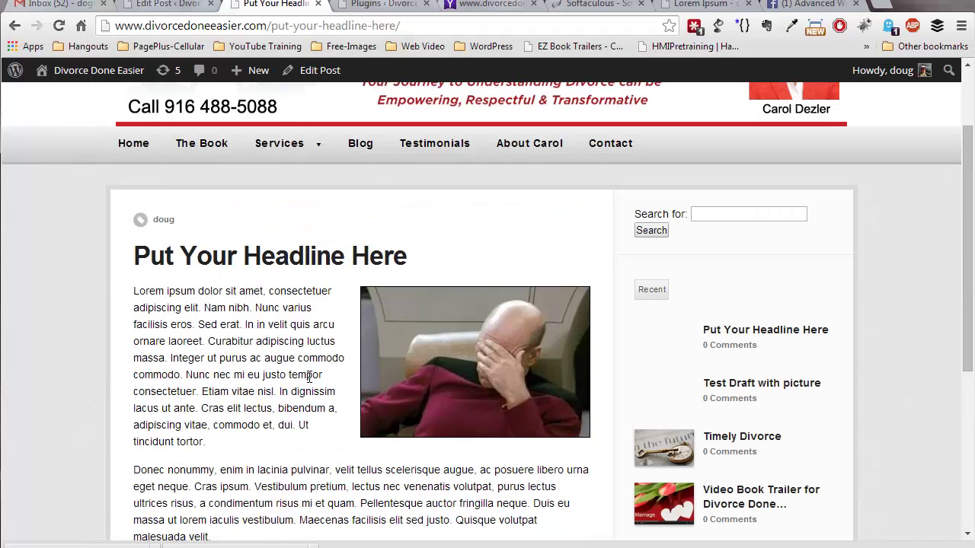
scroll(307, 376, down, 2)
scroll(304, 375, down, 2)
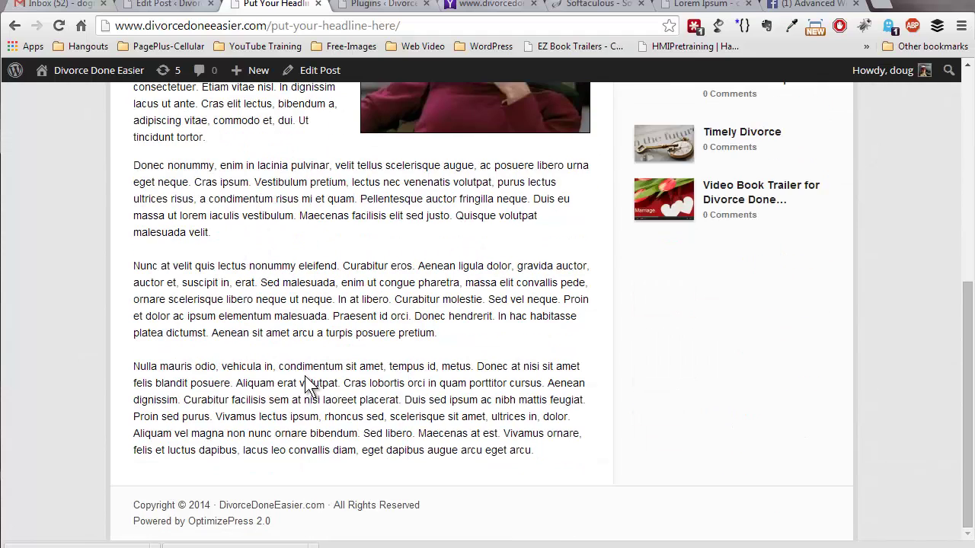
scroll(304, 377, up, 3)
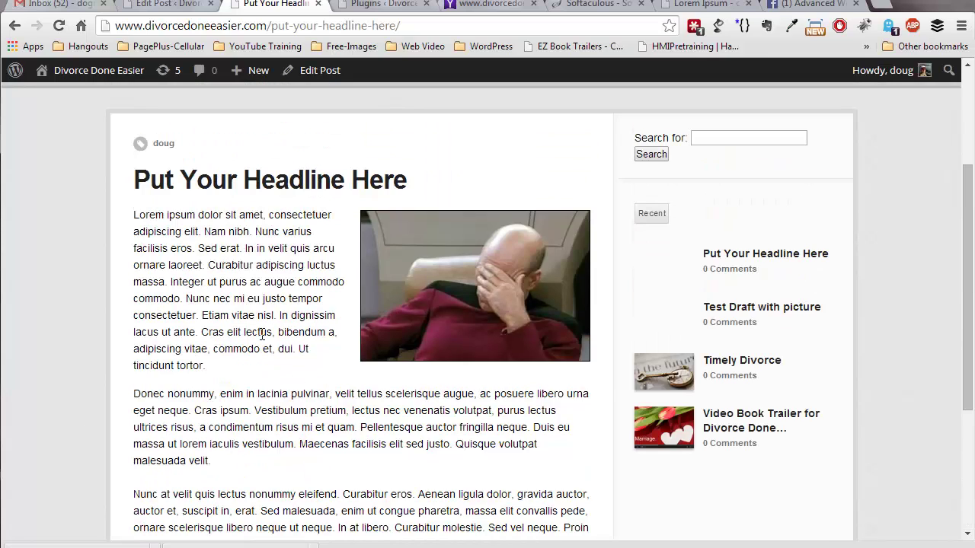